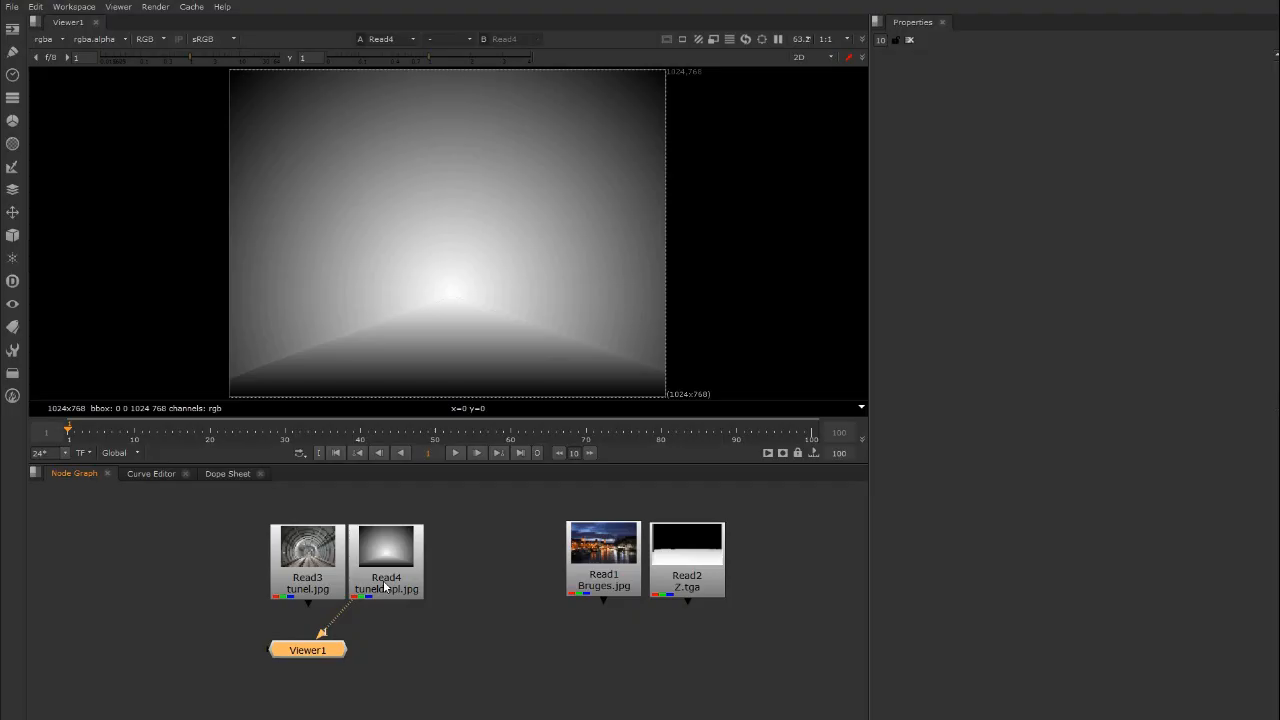
# - Arrange the tunel.jpg and tuneldispl.jpg Read nodes above the Viewer node, leaving space between them
pyautogui.moveTo(329, 651); pyautogui.dragTo(393, 660)
pyautogui.moveTo(386, 562); pyautogui.dragTo(324, 548)
pyautogui.moveTo(405, 570); pyautogui.dragTo(407, 557)
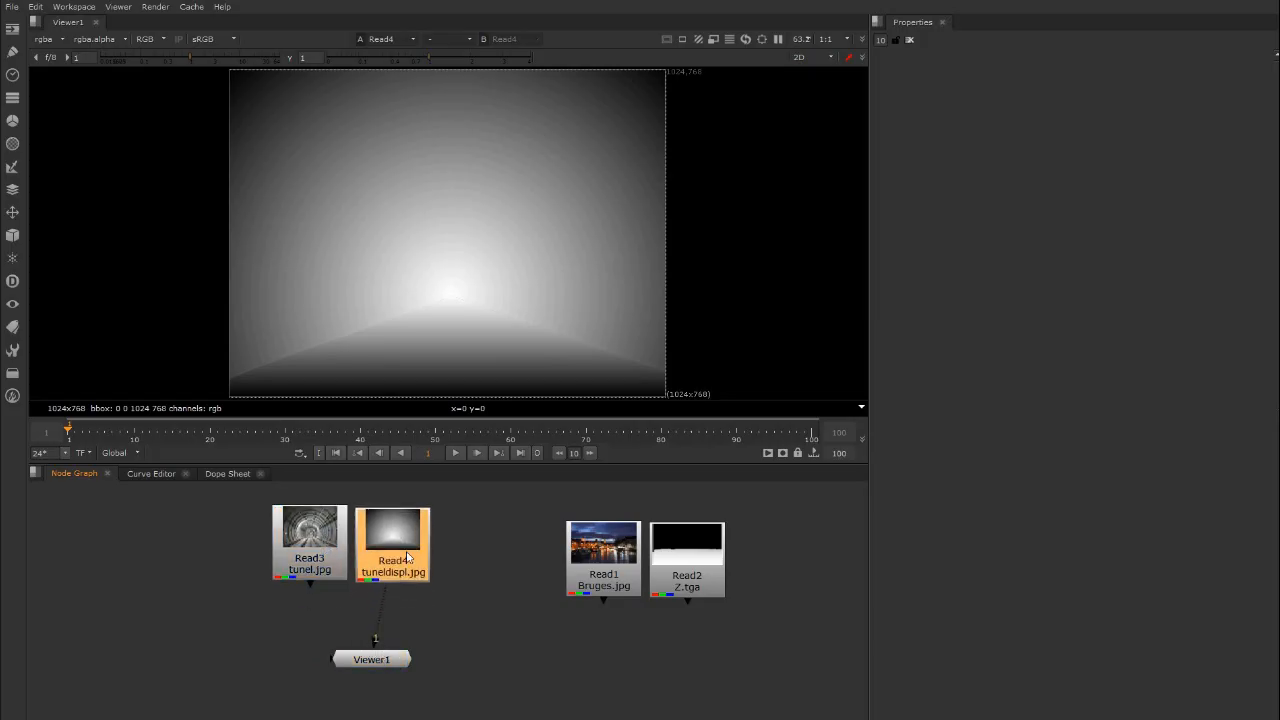
# - Add a Merge node with tuneldispl.jpg on input A and tunel.jpg on input B, feeding the Viewer
pyautogui.click(350, 627)
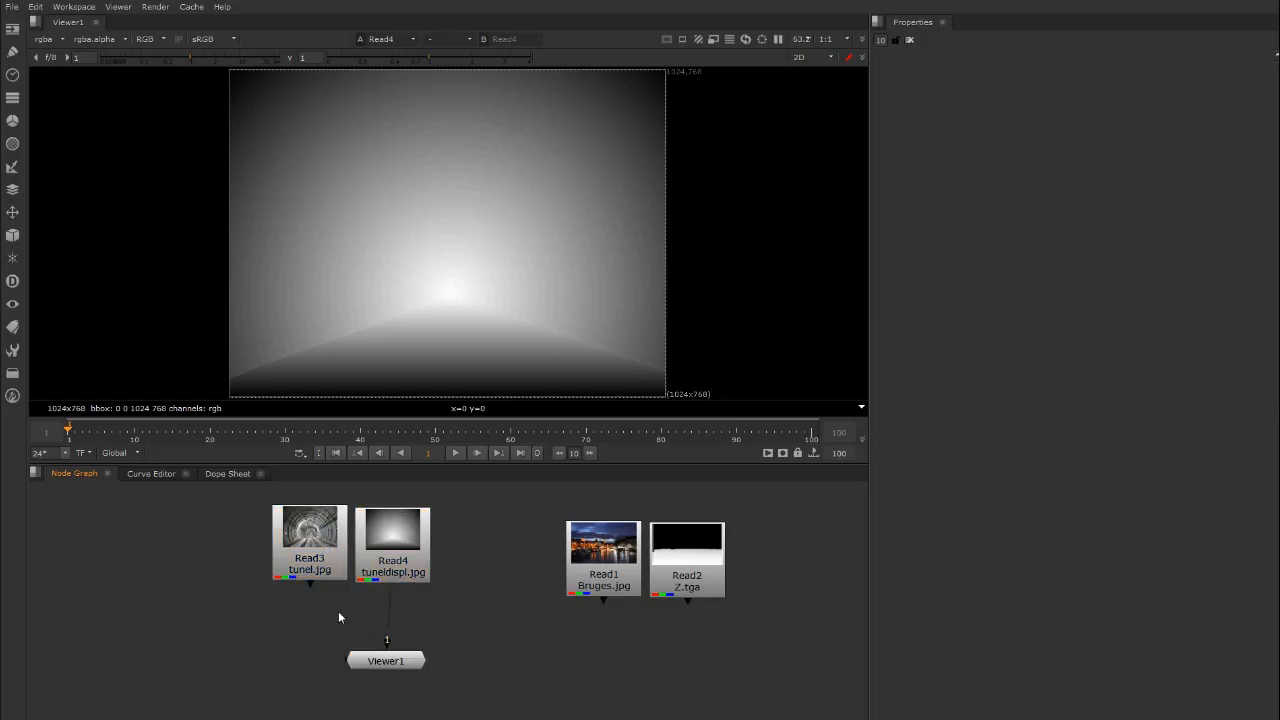
pyautogui.press('m')
pyautogui.moveTo(340, 603); pyautogui.dragTo(330, 562)
pyautogui.moveTo(410, 541); pyautogui.dragTo(410, 543)
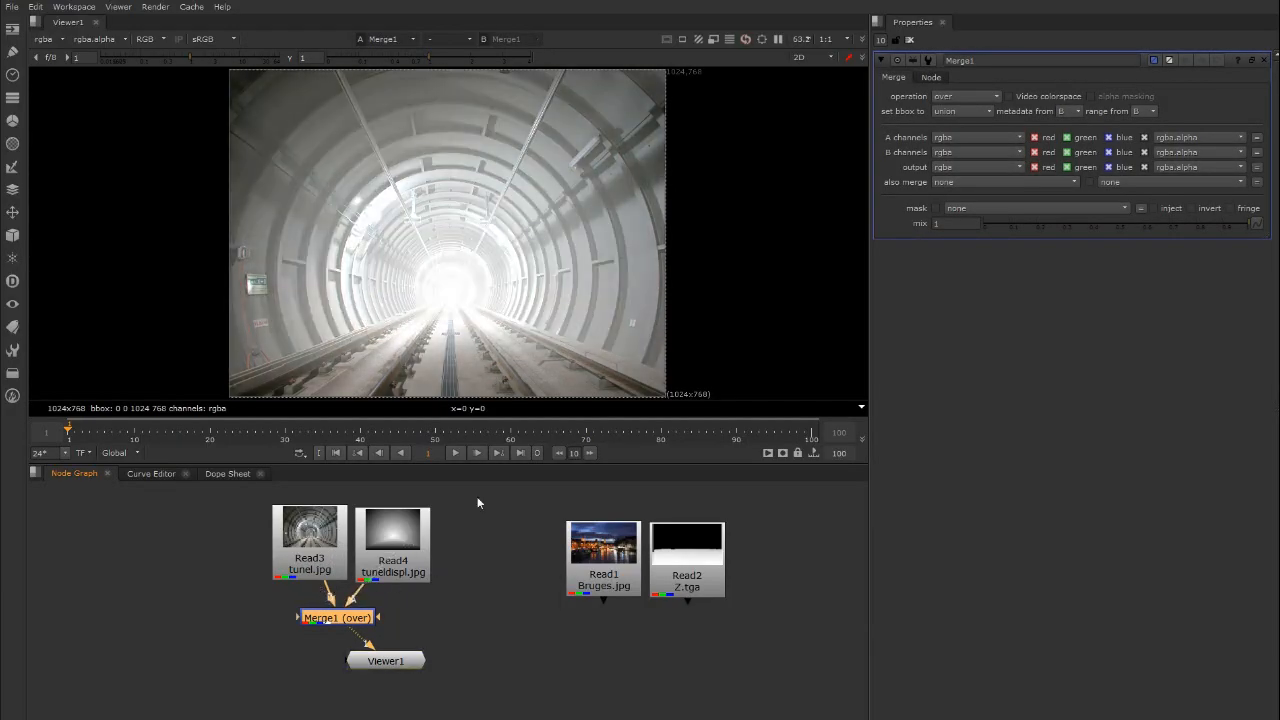
# - Set the tunnel Merge node's operation to copy and its output channels to depth
pyautogui.click(946, 97)
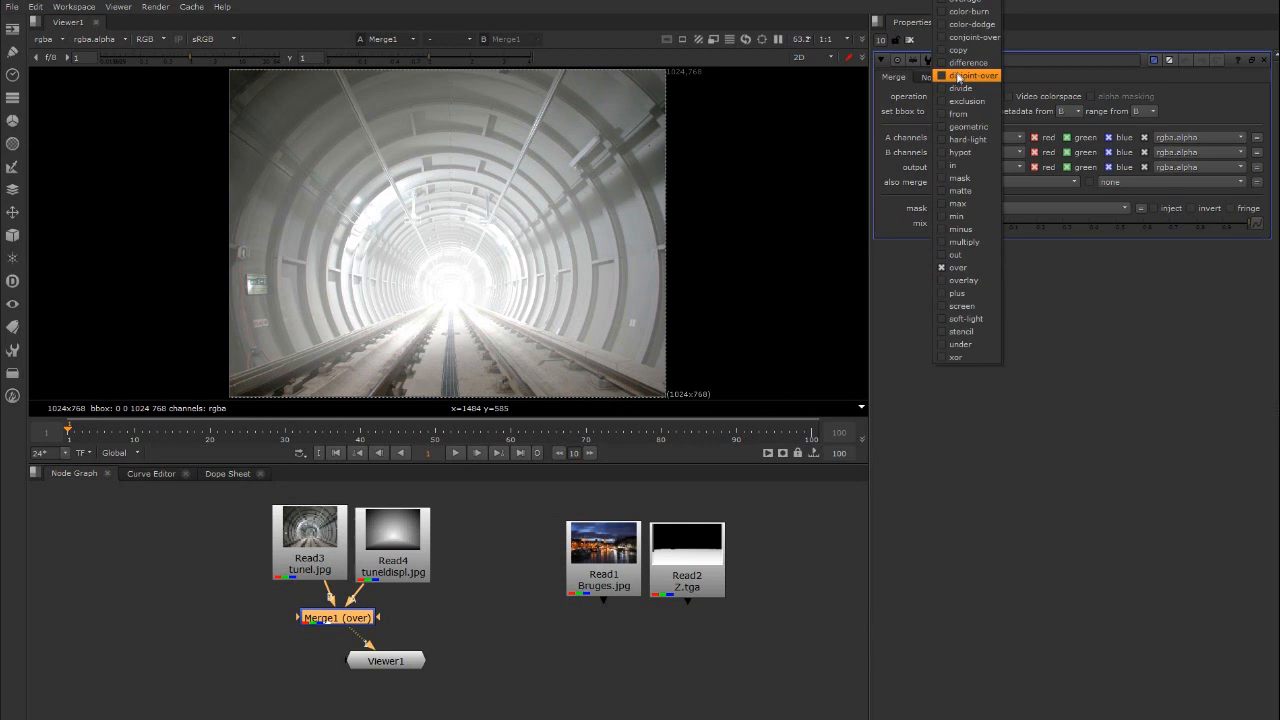
pyautogui.click(960, 50)
pyautogui.click(960, 167)
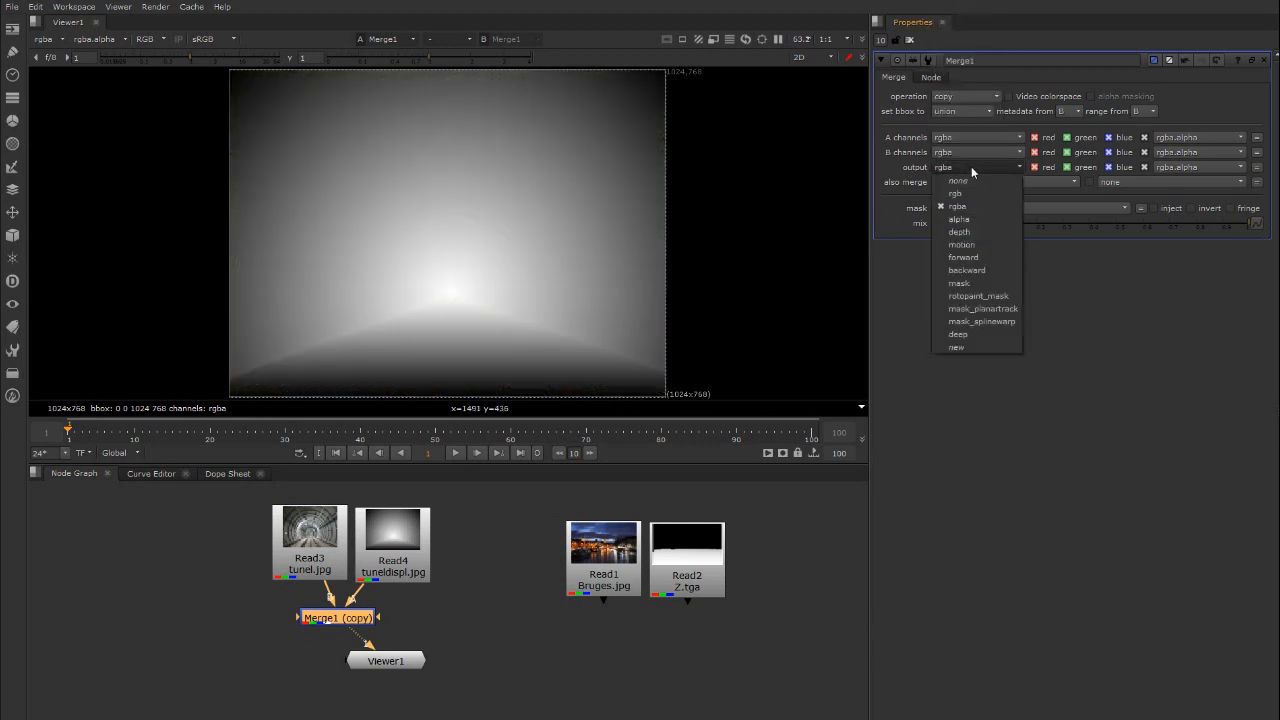
pyautogui.click(968, 230)
# - Examine the channel indicators on the tunnel Merge node for the added depth channel
pyautogui.moveTo(385, 665); pyautogui.dragTo(349, 672)
pyautogui.scroll(4, 478, 646)
pyautogui.moveTo(410, 635); pyautogui.dragTo(632, 588, button='middle')
pyautogui.scroll(3, 540, 603)
pyautogui.moveTo(508, 602); pyautogui.dragTo(654, 568, button='middle')
pyautogui.moveTo(366, 530); pyautogui.dragTo(395, 537)
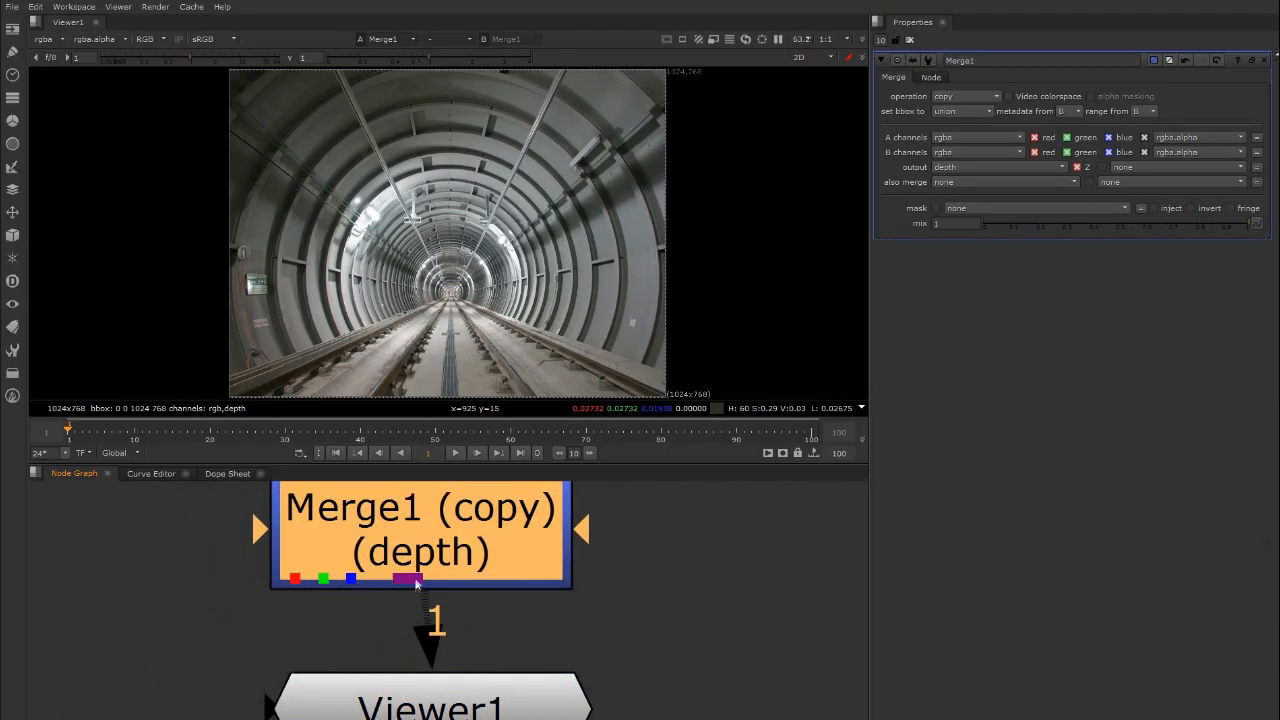
pyautogui.scroll(-3, 390, 710)
pyautogui.moveTo(364, 539); pyautogui.dragTo(405, 560)
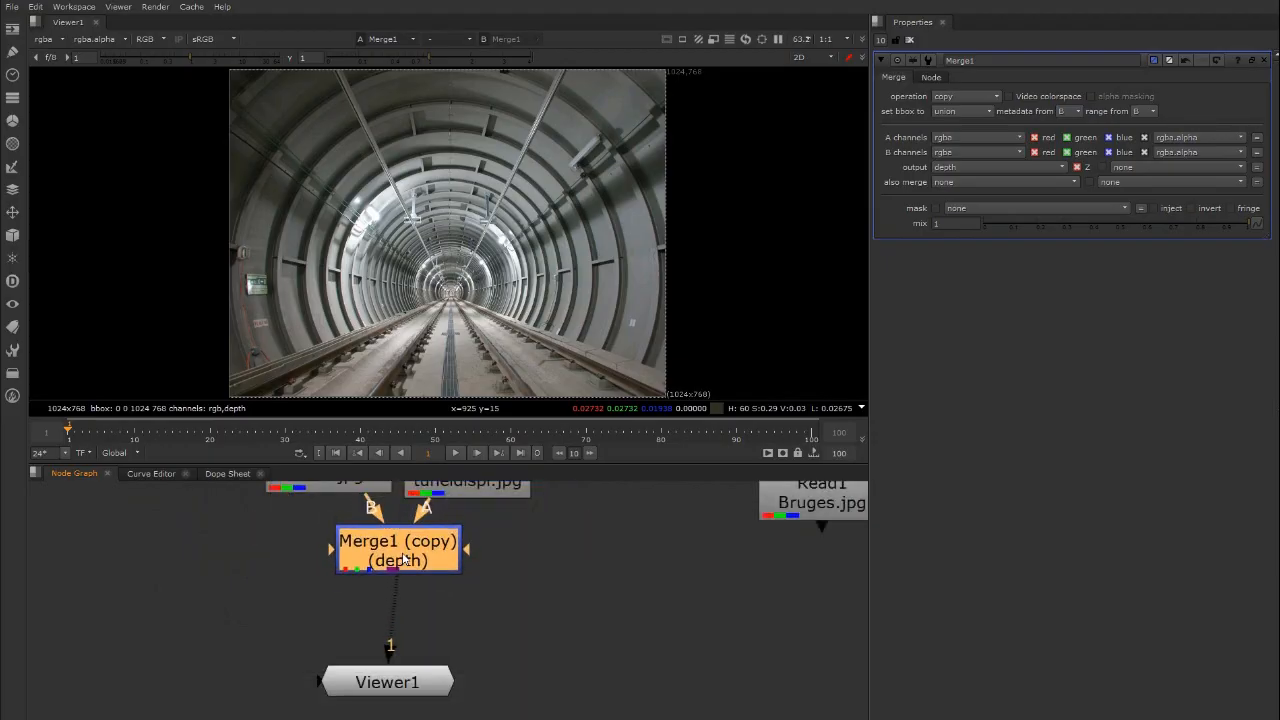
# - Add a ZDefocus node between the tunnel Merge node and the Viewer
pyautogui.press('Tab')
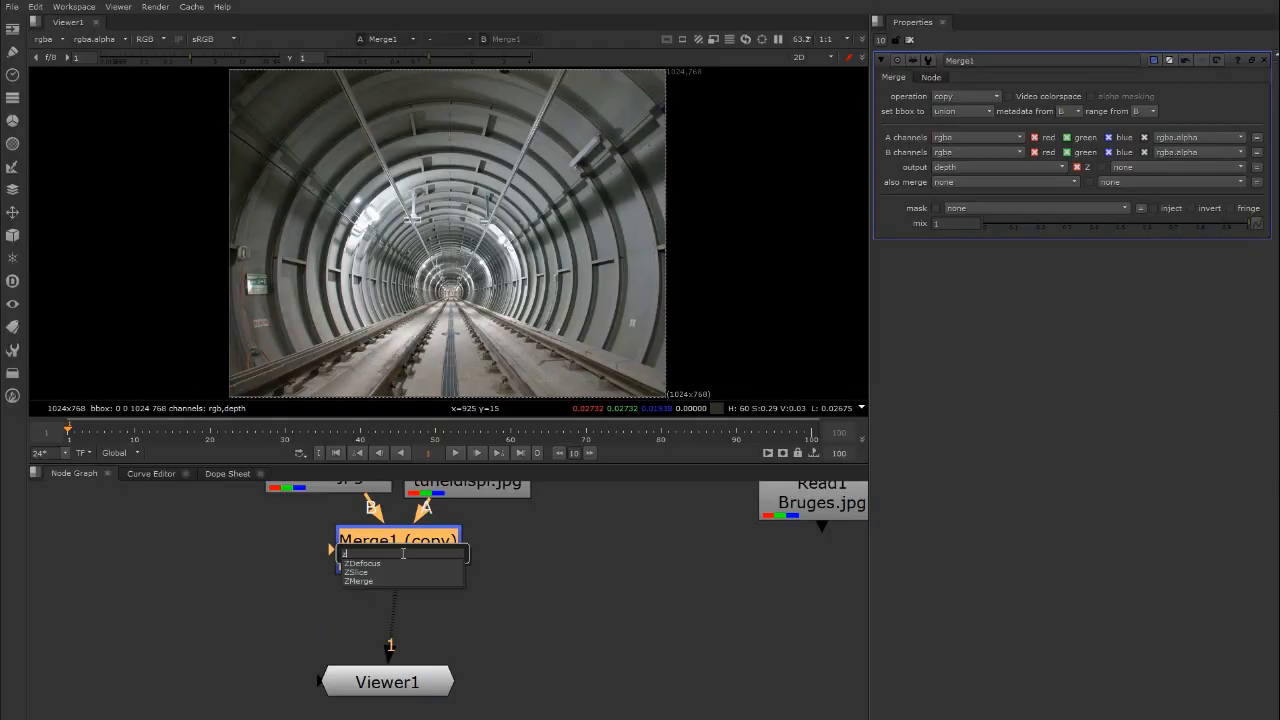
pyautogui.write('z')
pyautogui.press('Down')
pyautogui.press('Return')
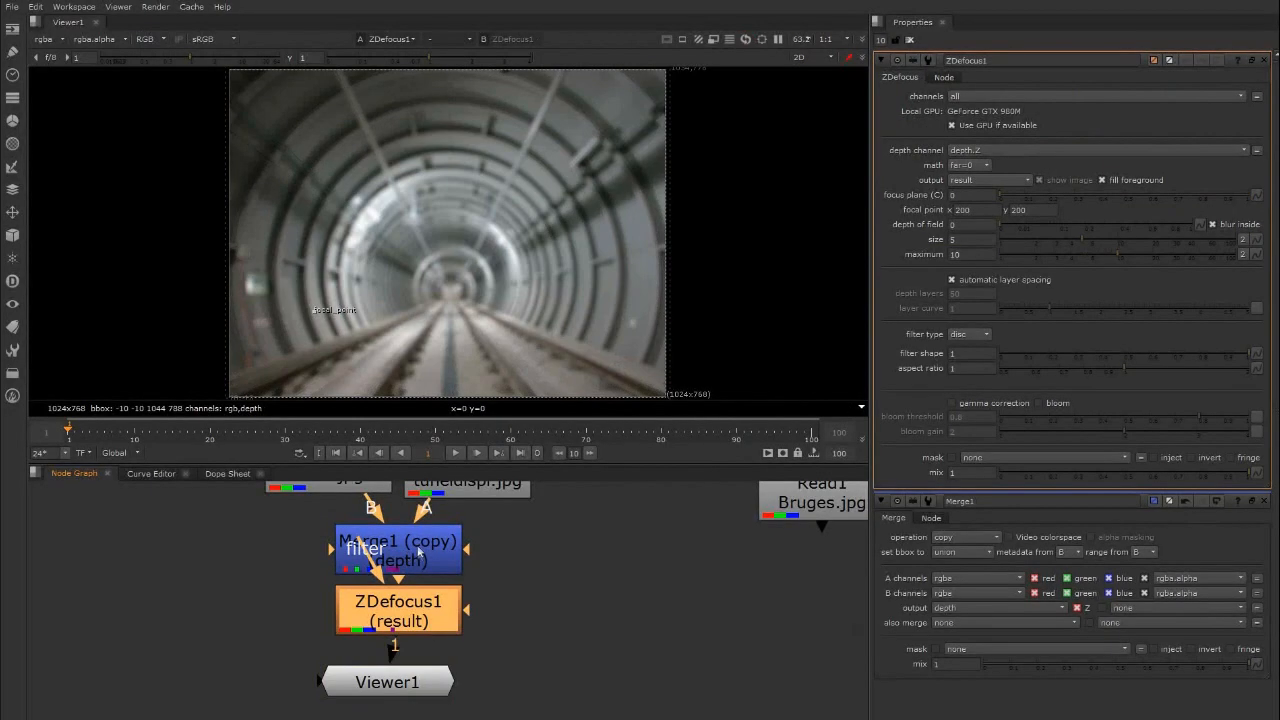
# - Place the focal point at the tunnel's far end, about x 531, y 251, and use depth.Z as the depth channel
pyautogui.moveTo(316, 316); pyautogui.dragTo(455, 290)
pyautogui.click(966, 150)
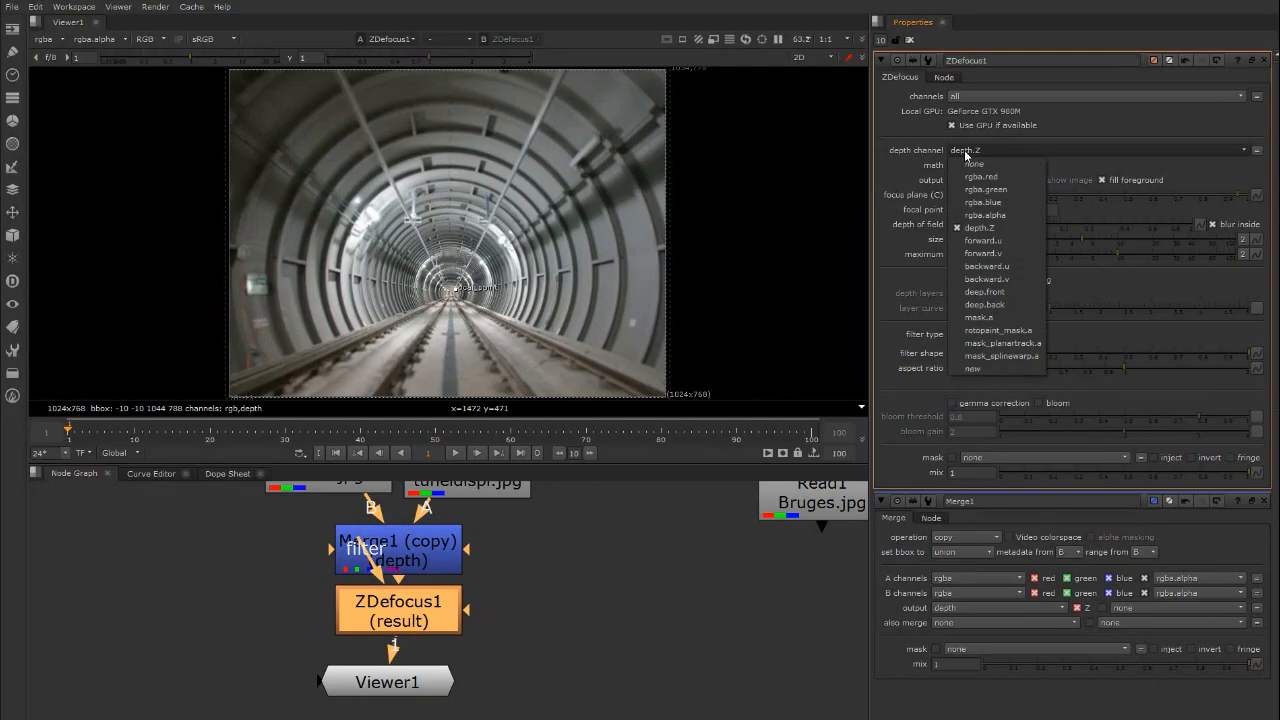
pyautogui.click(992, 229)
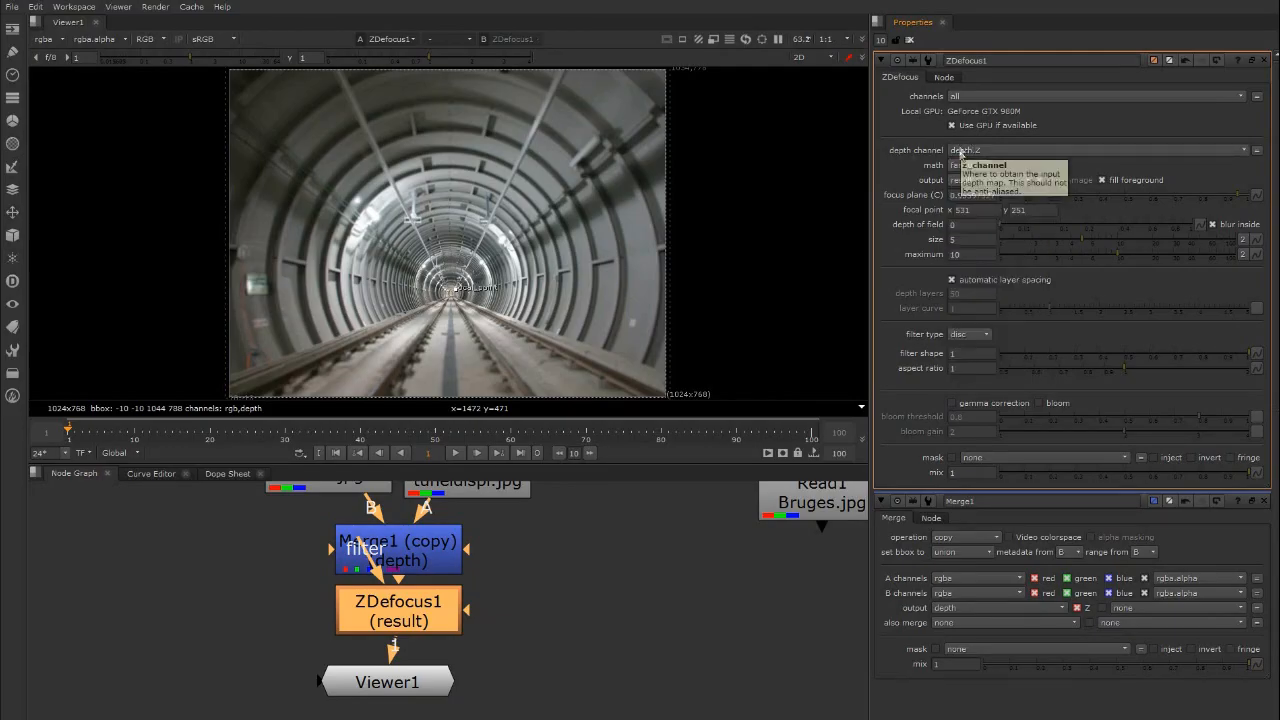
# - Increase the tunnel blur by setting the ZDefocus size to 44 and the maximum to 36
pyautogui.click(1094, 244)
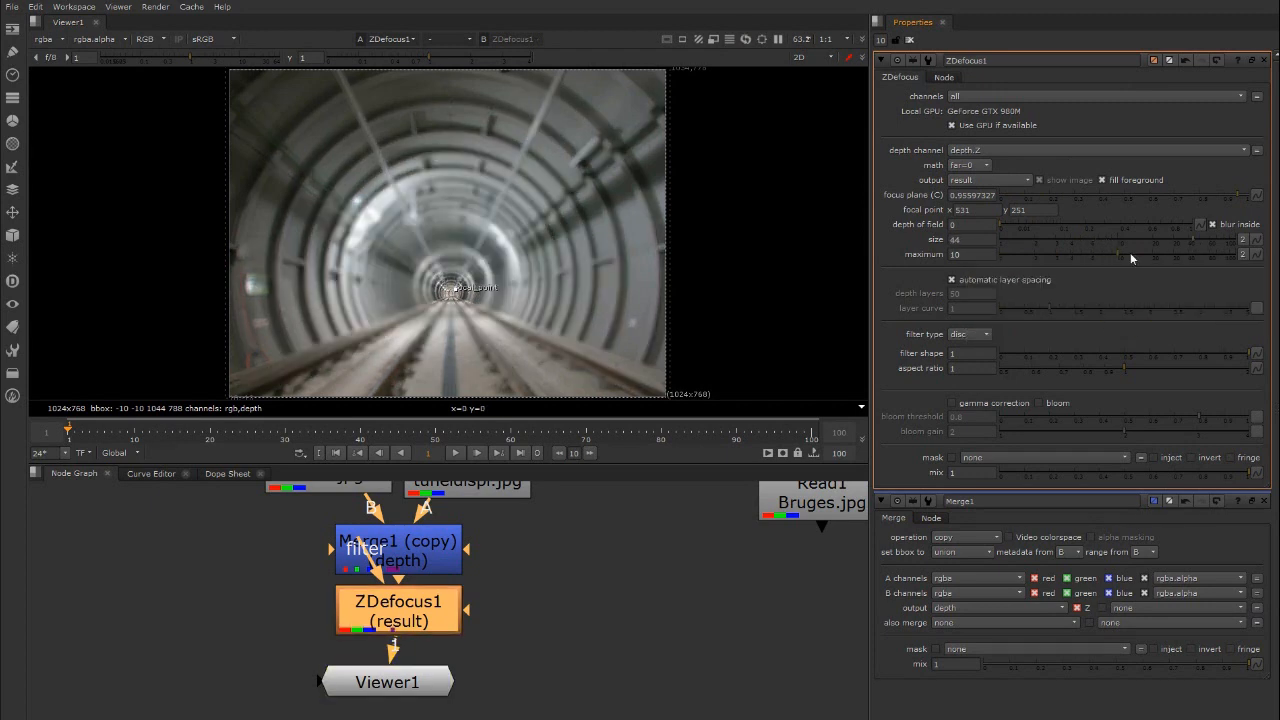
pyautogui.moveTo(1124, 253); pyautogui.dragTo(1182, 249)
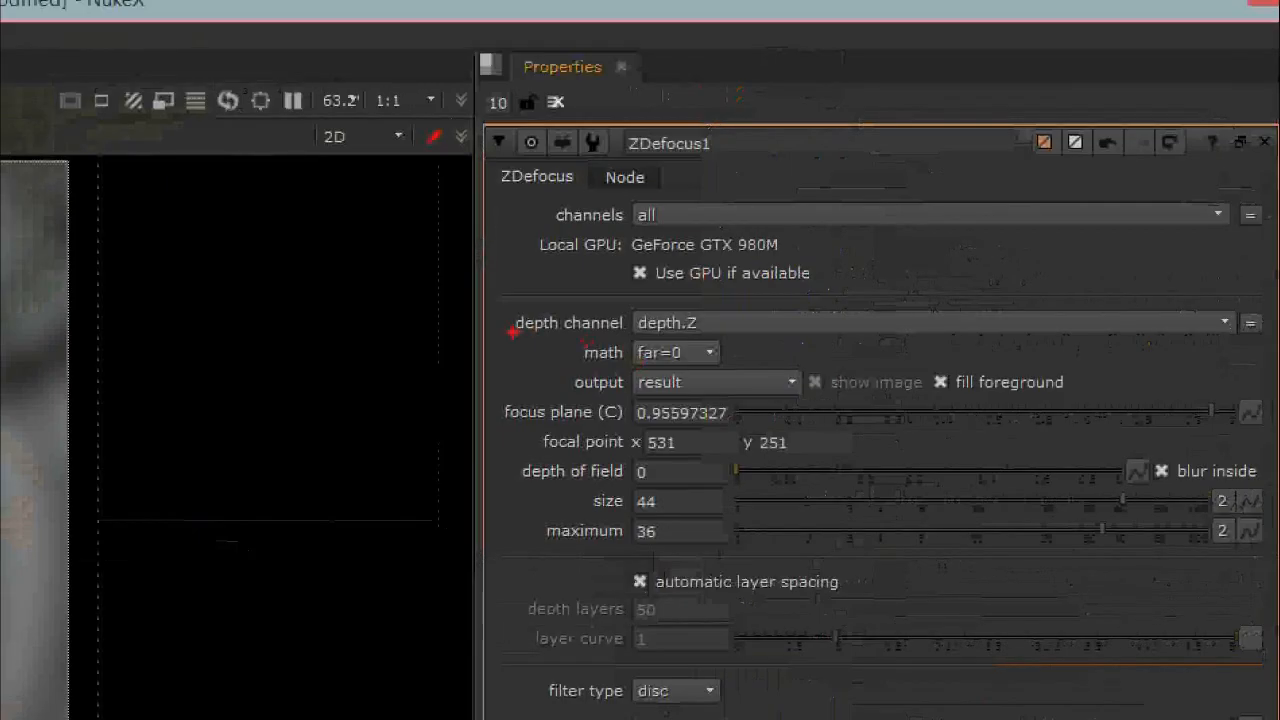
# - Try the focal point on different parts of the tunnel, then return it to the far end
pyautogui.moveTo(614, 252)
pyautogui.mouseDown()
pyautogui.moveTo(598, 294)
pyautogui.moveTo(806, 297)
pyautogui.moveTo(820, 228)
pyautogui.mouseUp()
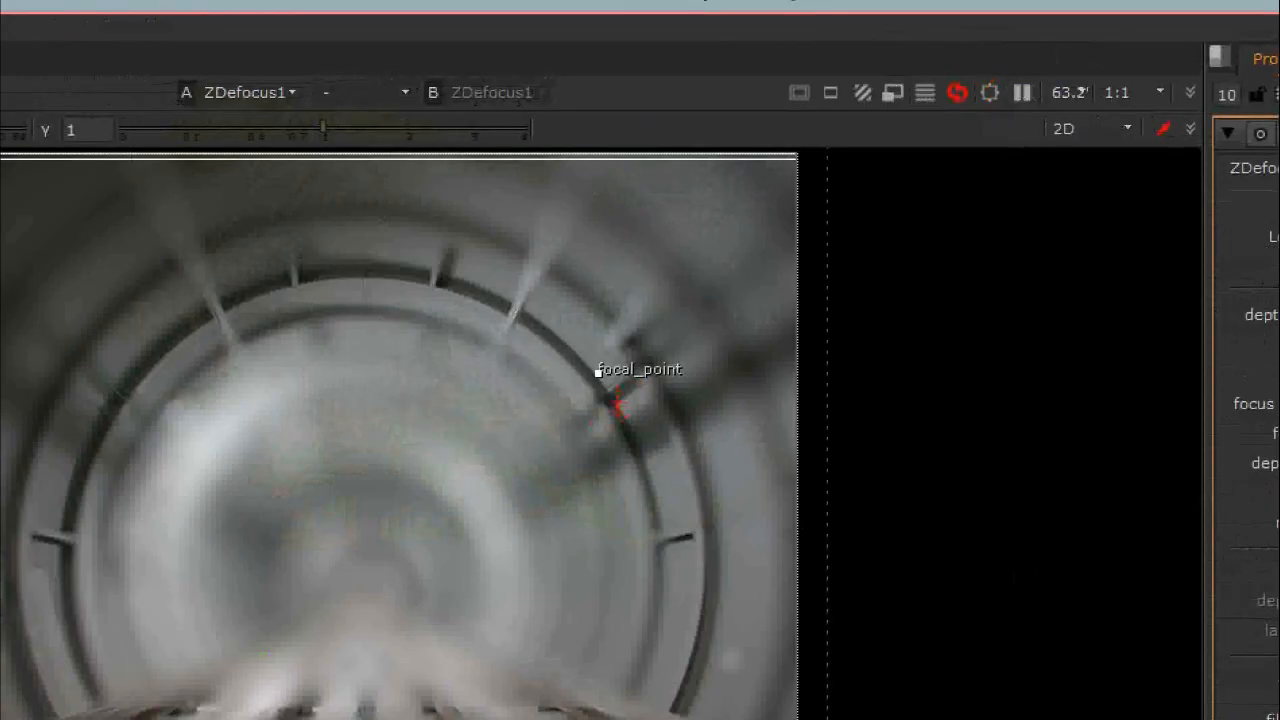
pyautogui.moveTo(617, 405)
pyautogui.mouseDown()
pyautogui.moveTo(569, 372)
pyautogui.moveTo(400, 320)
pyautogui.mouseUp()
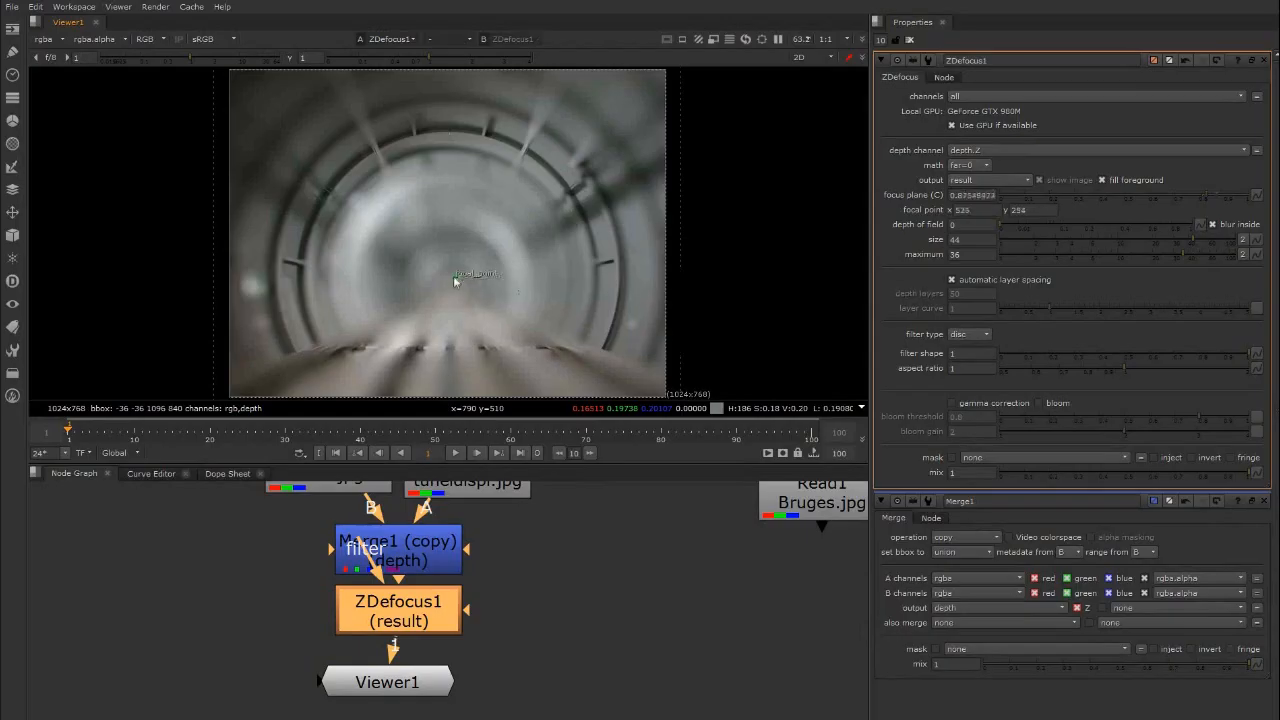
pyautogui.moveTo(454, 281); pyautogui.dragTo(455, 289)
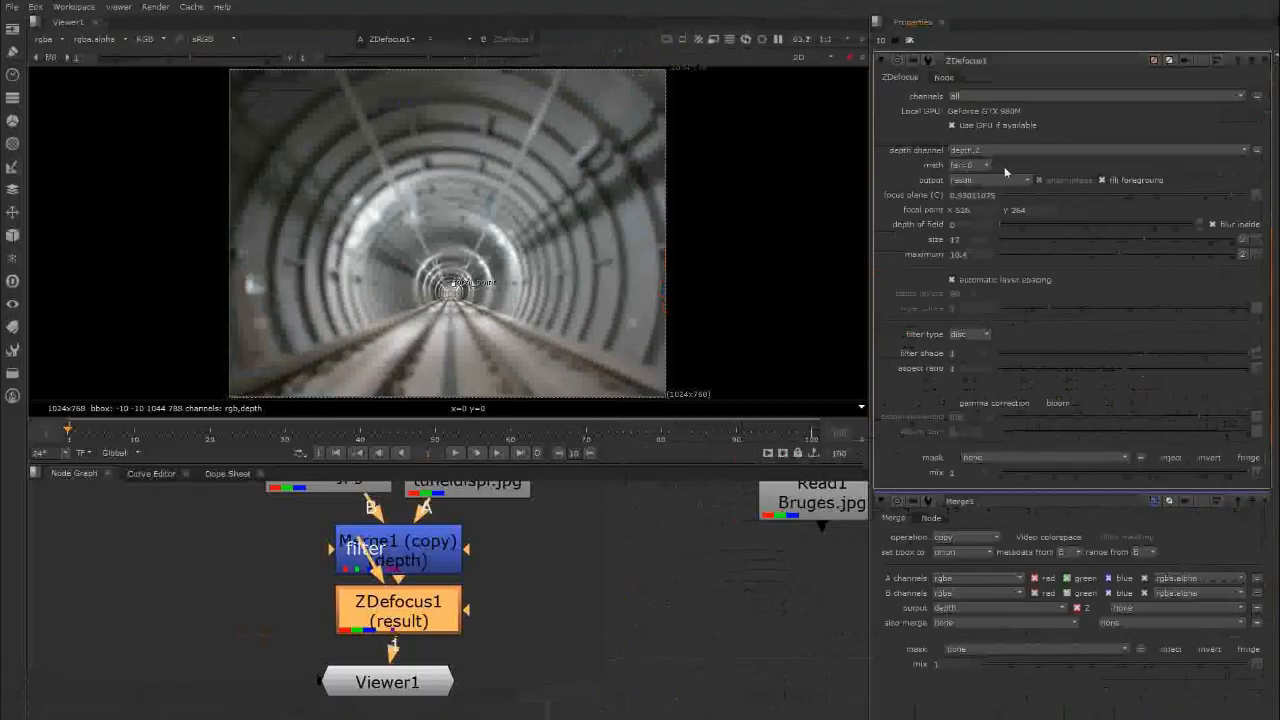
# - Switch the ZDefocus output to focal plane setup and shift the focal point to about x 524, y 243
pyautogui.click(773, 383)
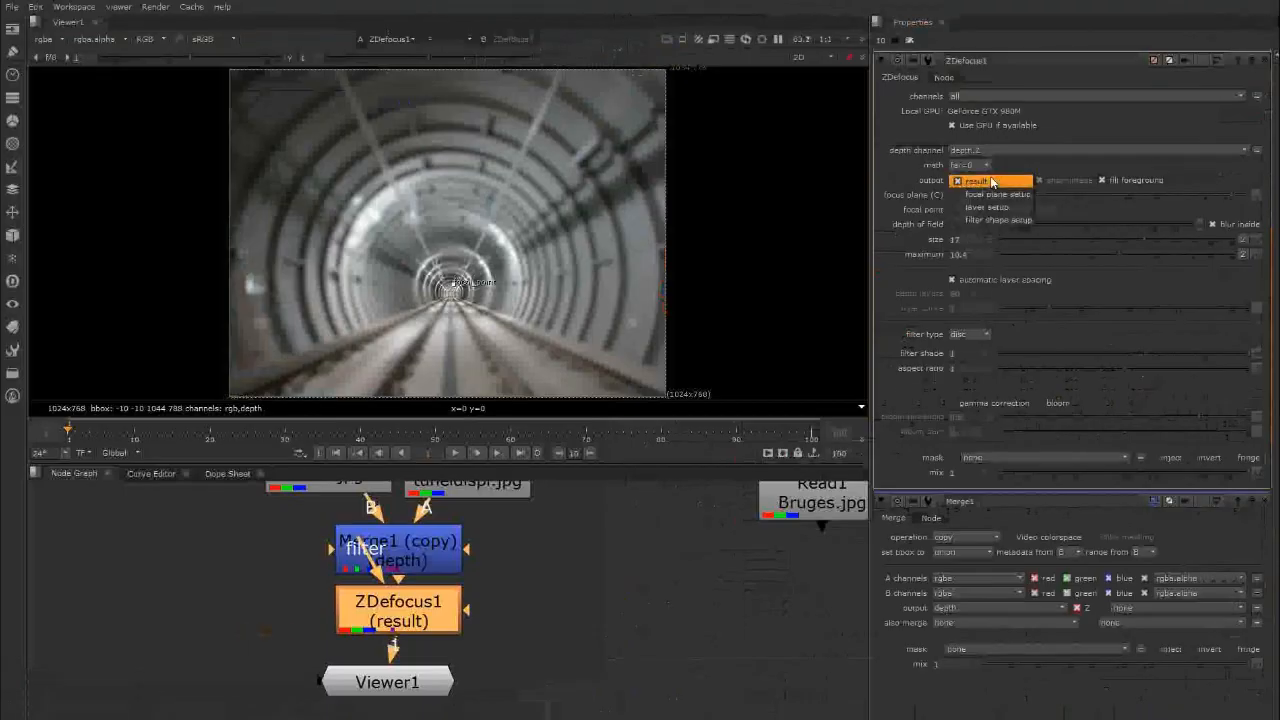
pyautogui.click(1000, 194)
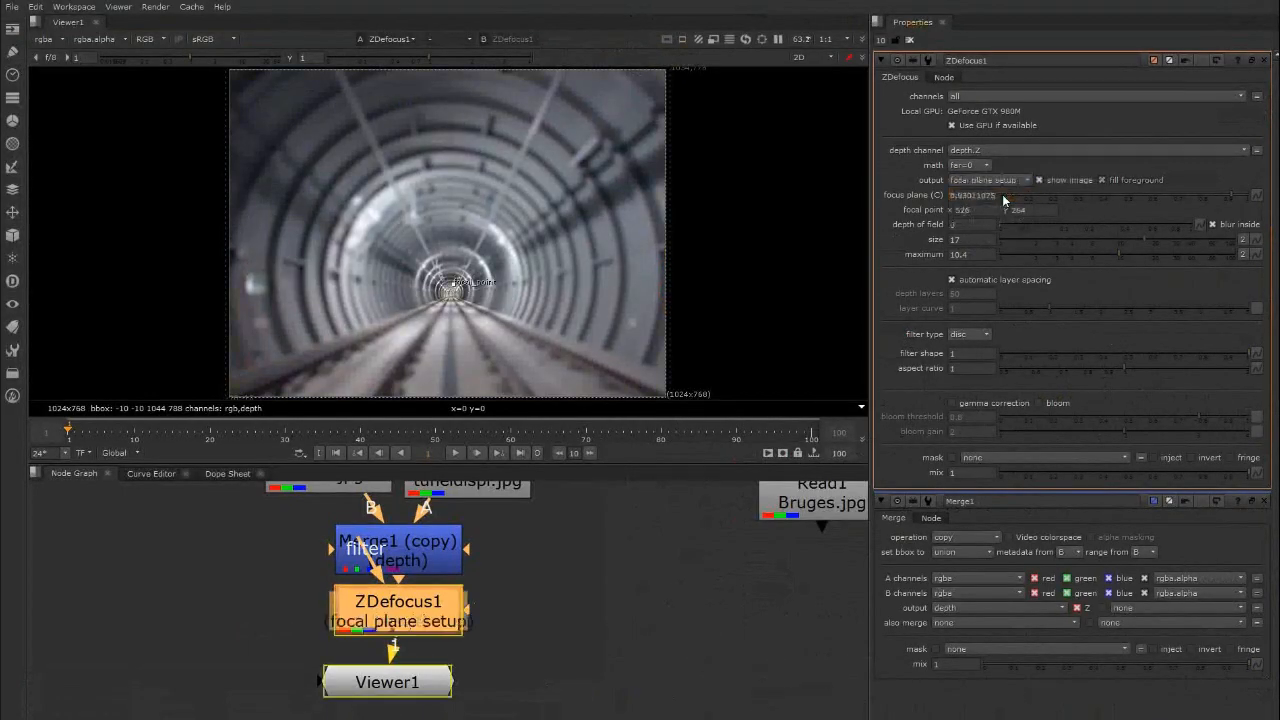
pyautogui.moveTo(474, 289); pyautogui.dragTo(474, 298)
# - Set the tunnel's focus plane to 0.375 and its depth of field to about 0.89
pyautogui.moveTo(1231, 187); pyautogui.dragTo(1084, 196)
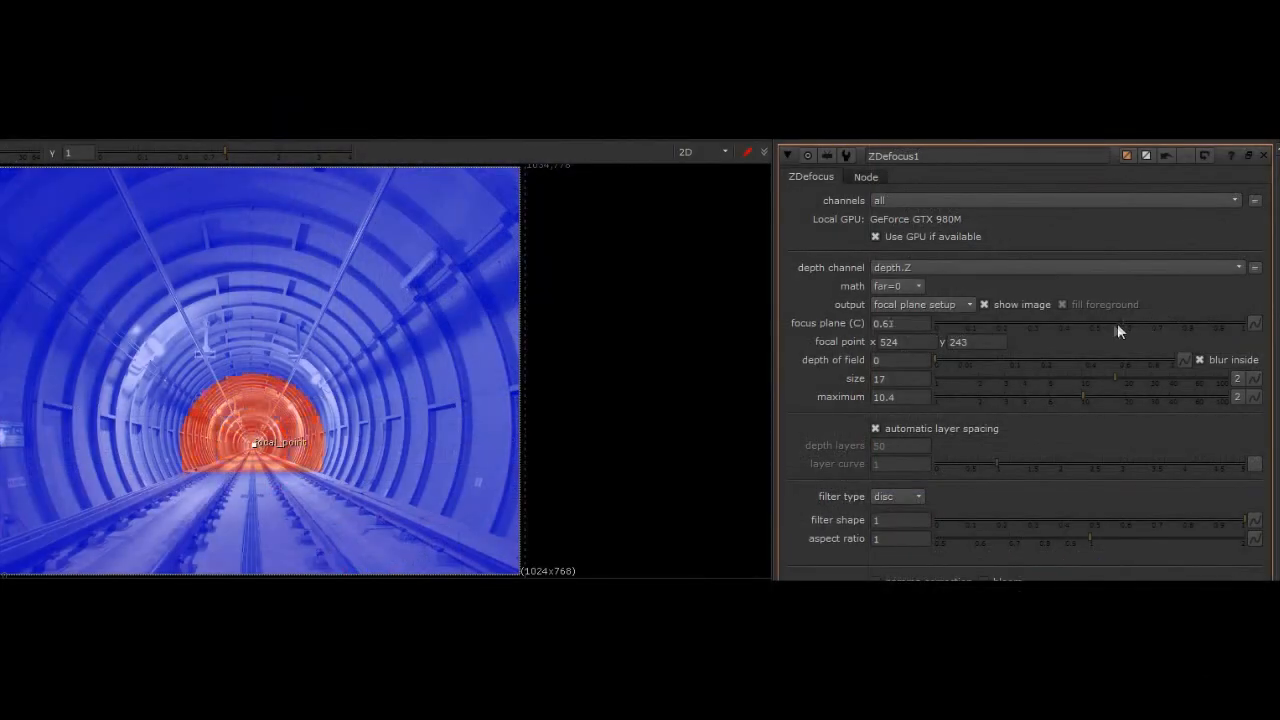
pyautogui.moveTo(1042, 326)
pyautogui.mouseDown()
pyautogui.moveTo(1146, 314)
pyautogui.moveTo(1051, 322)
pyautogui.mouseUp()
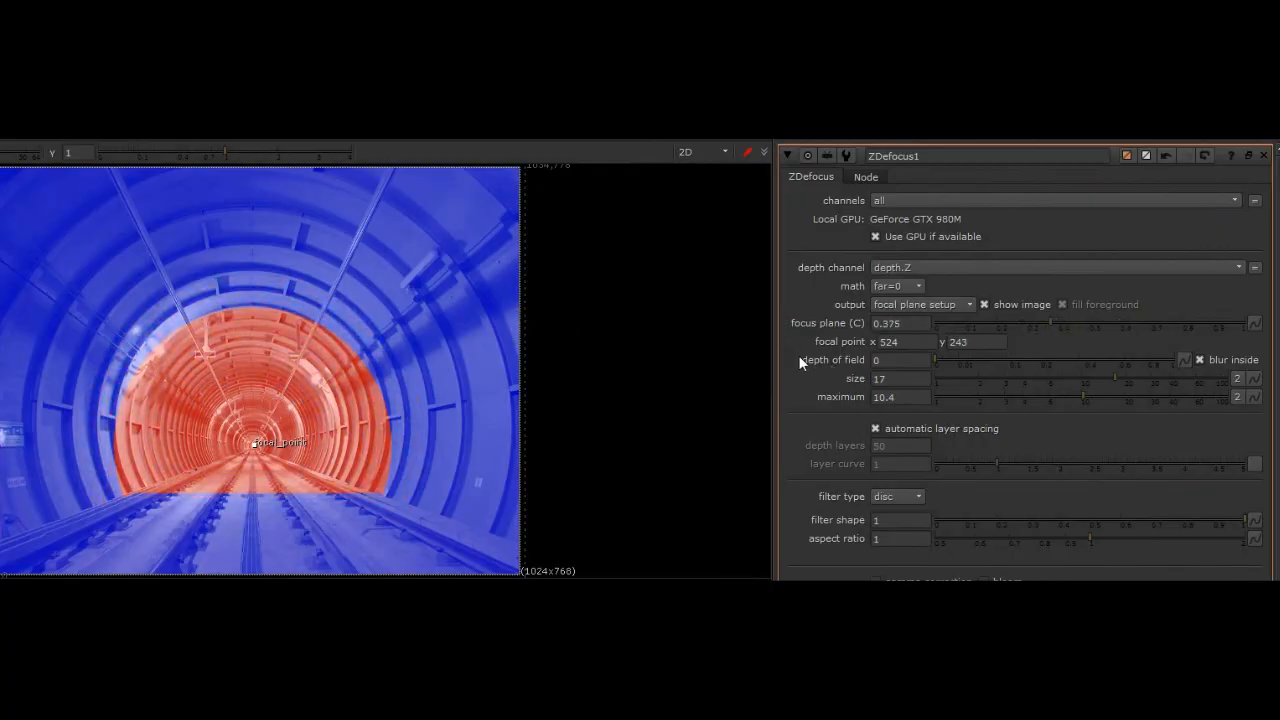
pyautogui.moveTo(935, 359); pyautogui.dragTo(1160, 332)
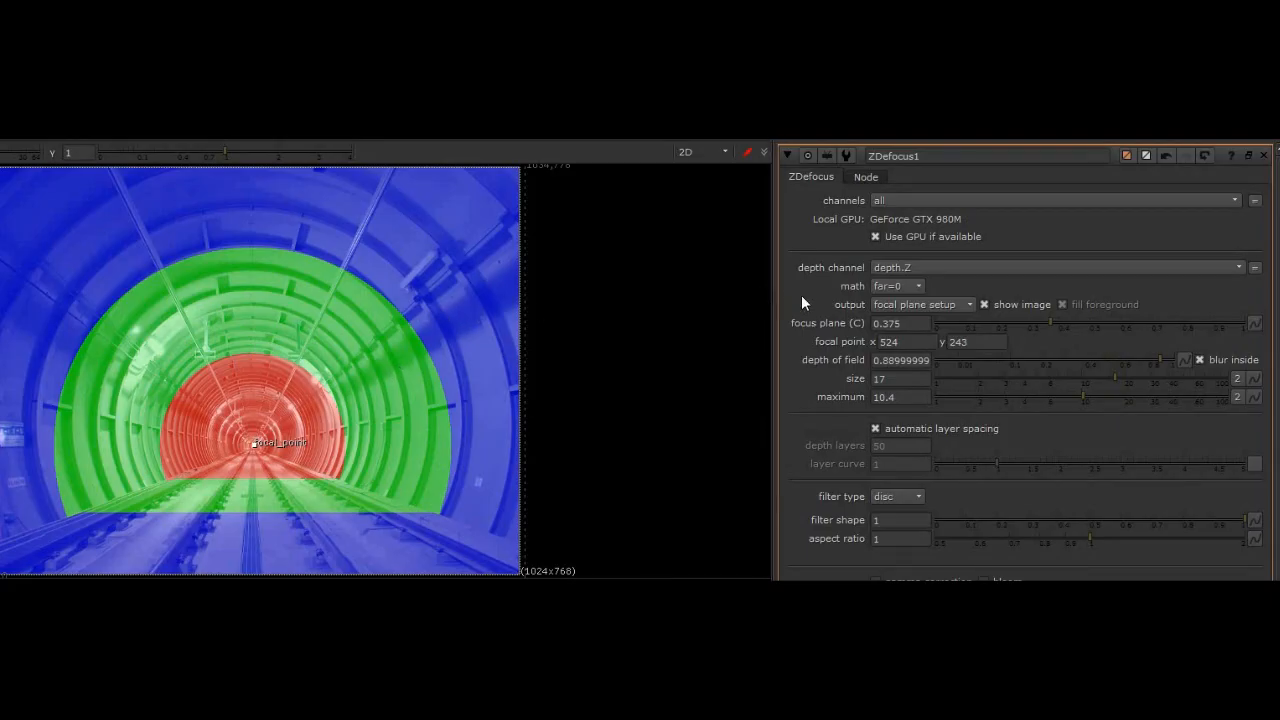
# - Return the tunnel ZDefocus output to result and adjust its size to 16
pyautogui.click(903, 304)
pyautogui.click(905, 292)
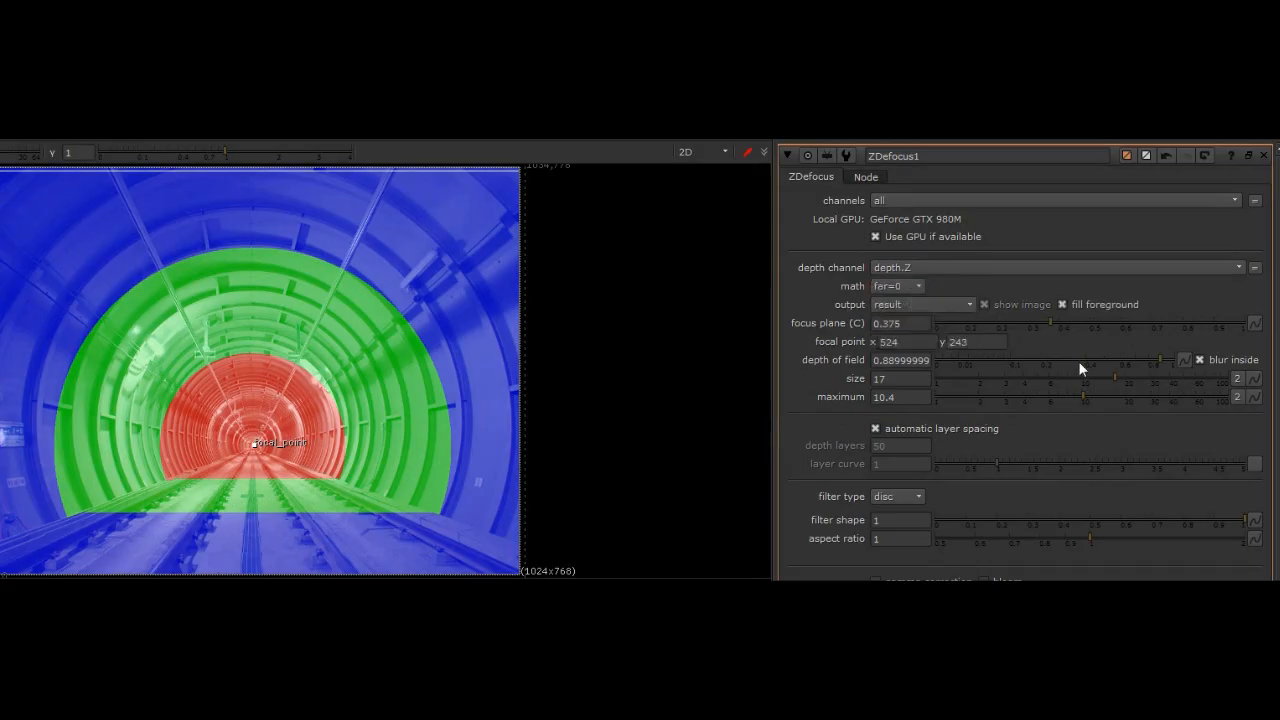
pyautogui.moveTo(1135, 378); pyautogui.dragTo(1210, 381)
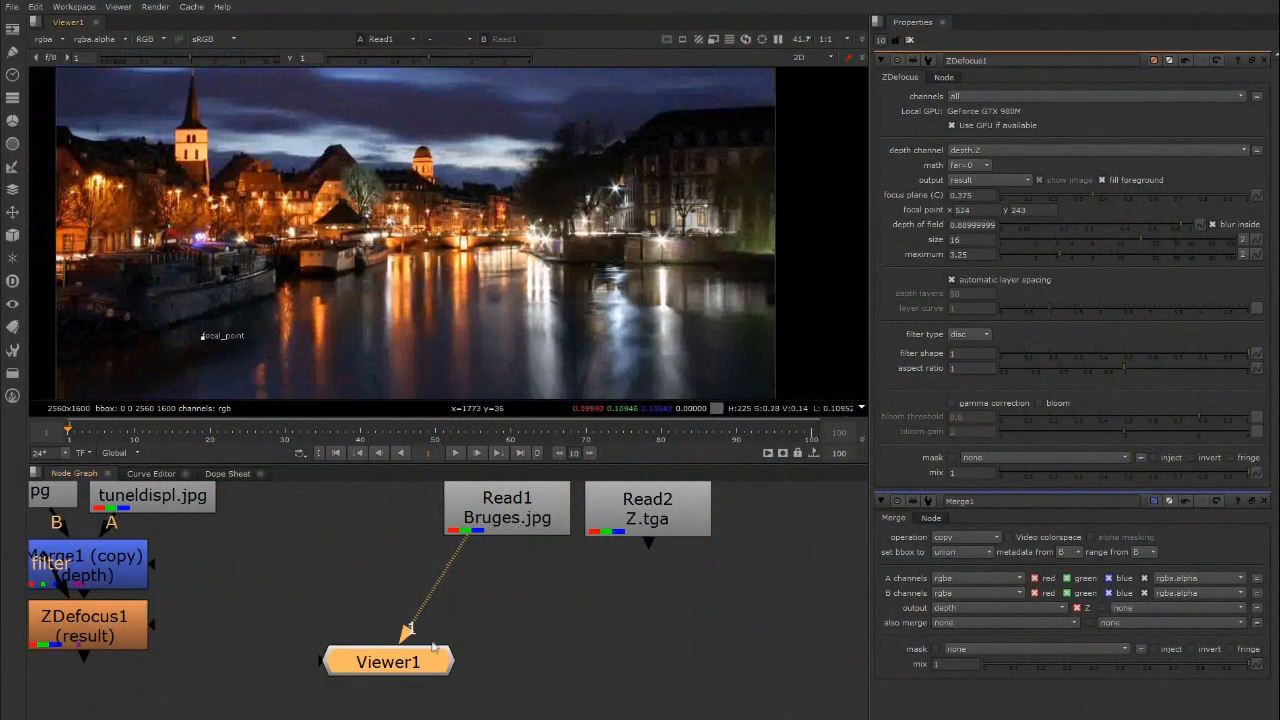
# - View the Z.tga depth image in the Viewer and compare it with Bruges.jpg
pyautogui.moveTo(432, 648); pyautogui.dragTo(628, 510)
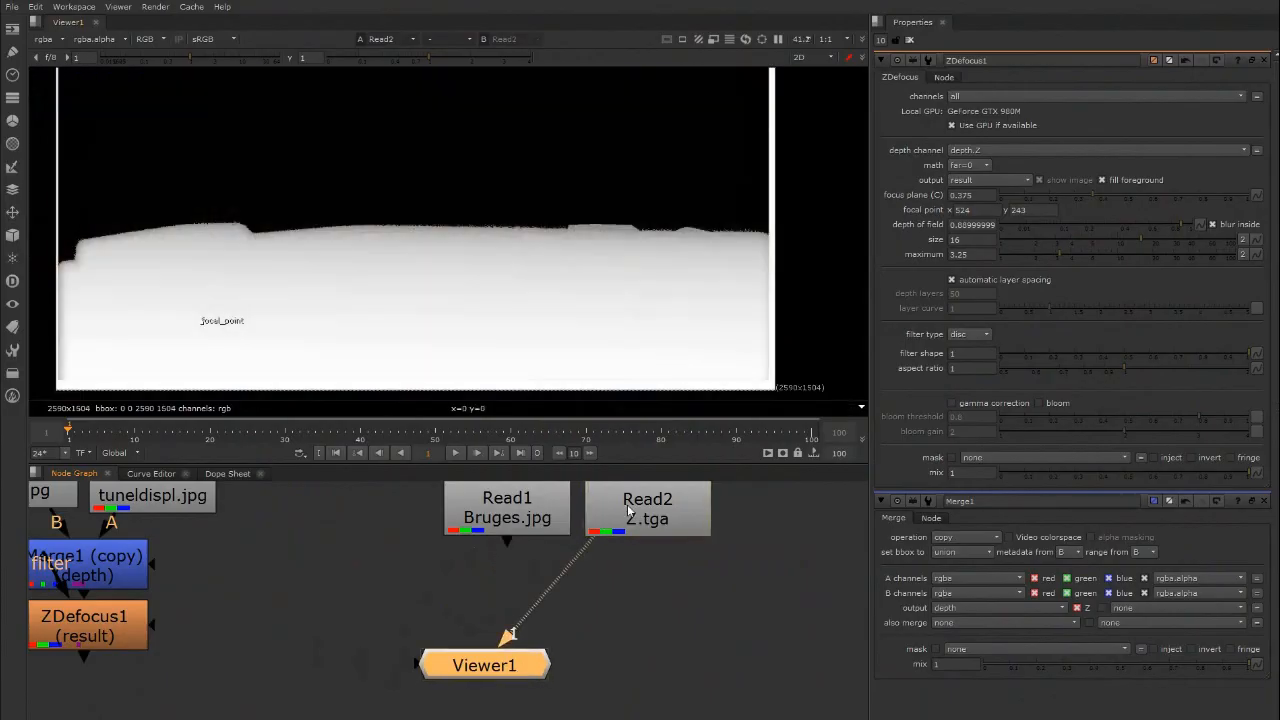
pyautogui.moveTo(560, 545); pyautogui.dragTo(496, 510)
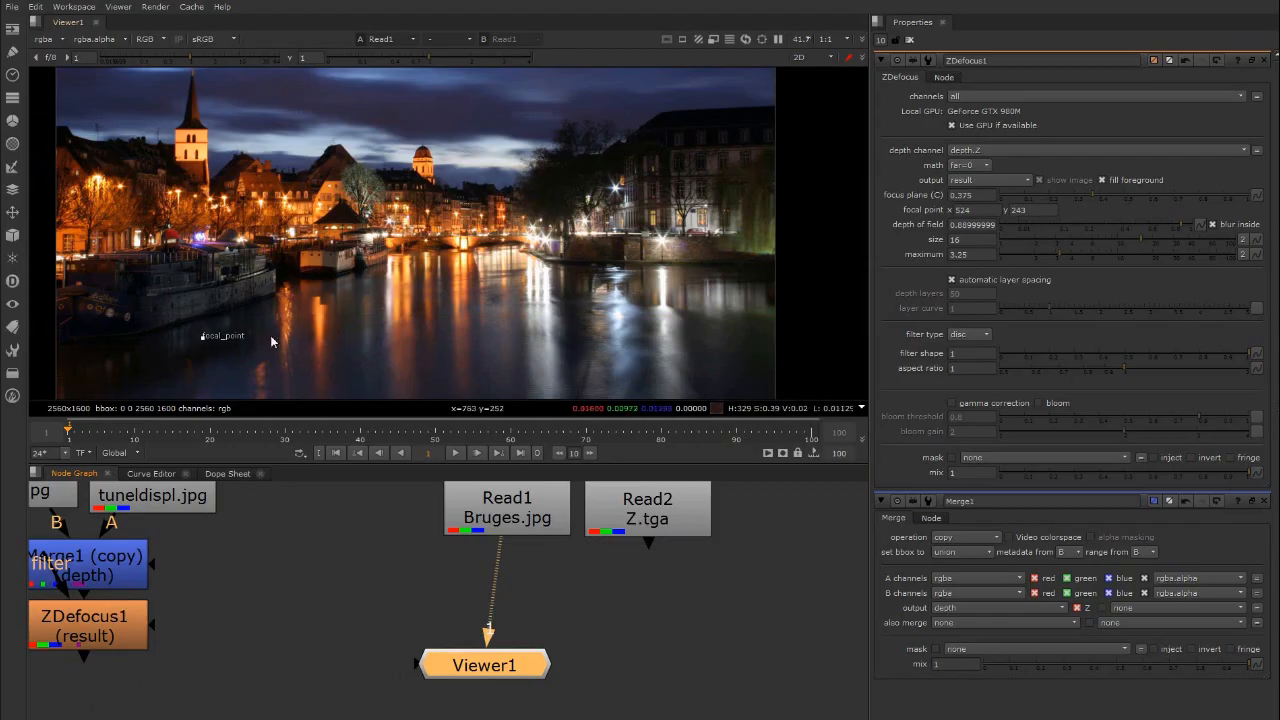
pyautogui.scroll(-2, 508, 612)
# - Add a Merge node with Z.tga on input A and Bruges.jpg on input B, feeding the Viewer
pyautogui.click(519, 572)
pyautogui.click(509, 599)
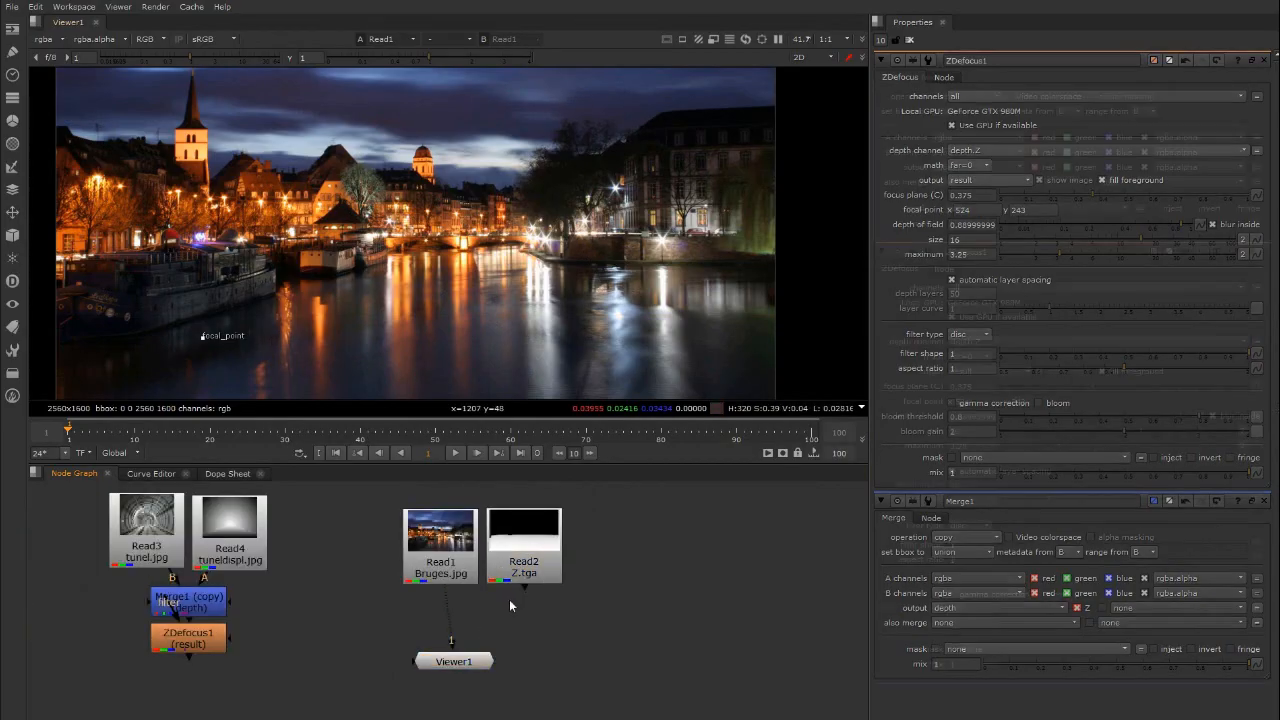
pyautogui.press('m')
pyautogui.moveTo(510, 603); pyautogui.dragTo(457, 621)
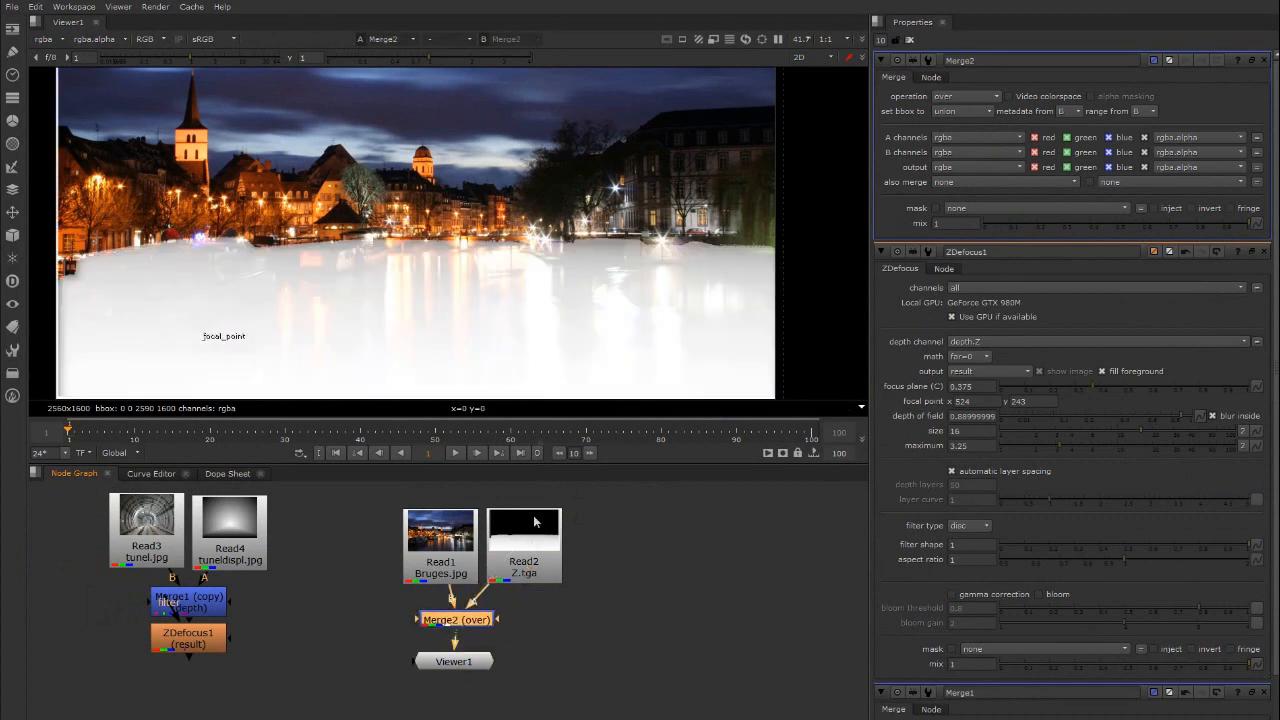
# - Set the Bruges Merge node's operation to copy and its output channels to depth
pyautogui.click(943, 96)
pyautogui.click(955, 50)
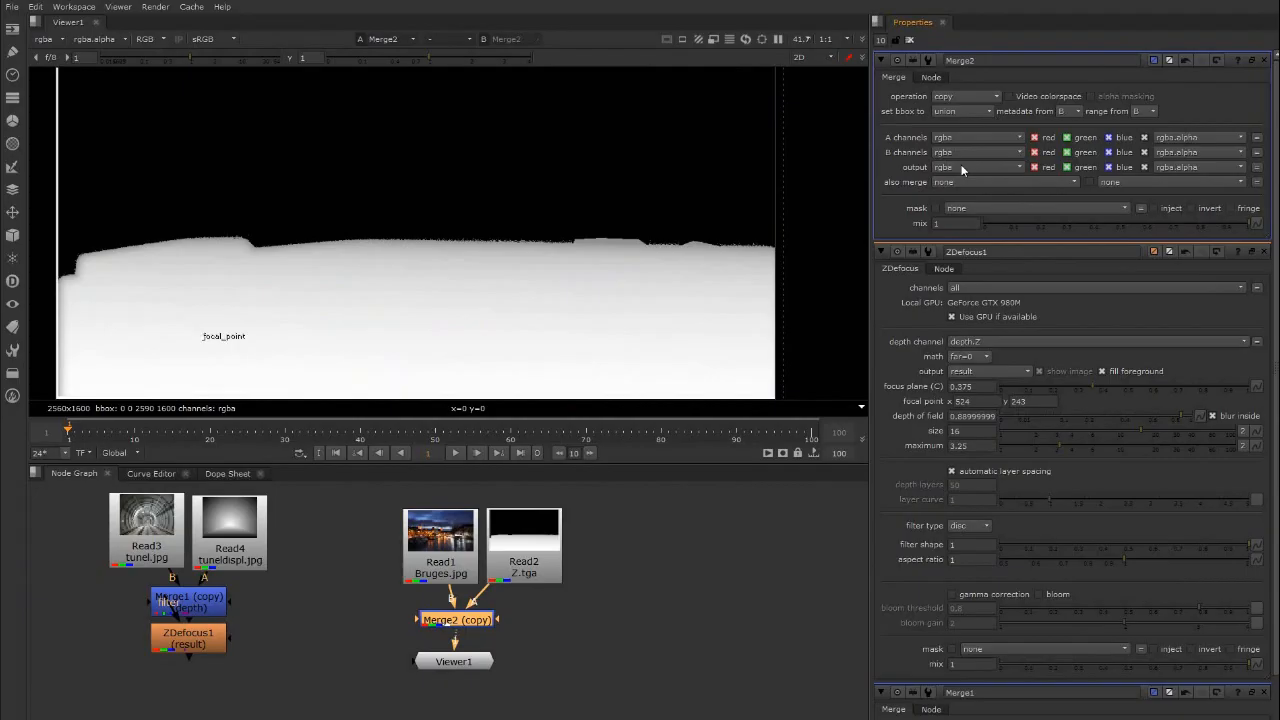
pyautogui.click(962, 167)
pyautogui.click(963, 236)
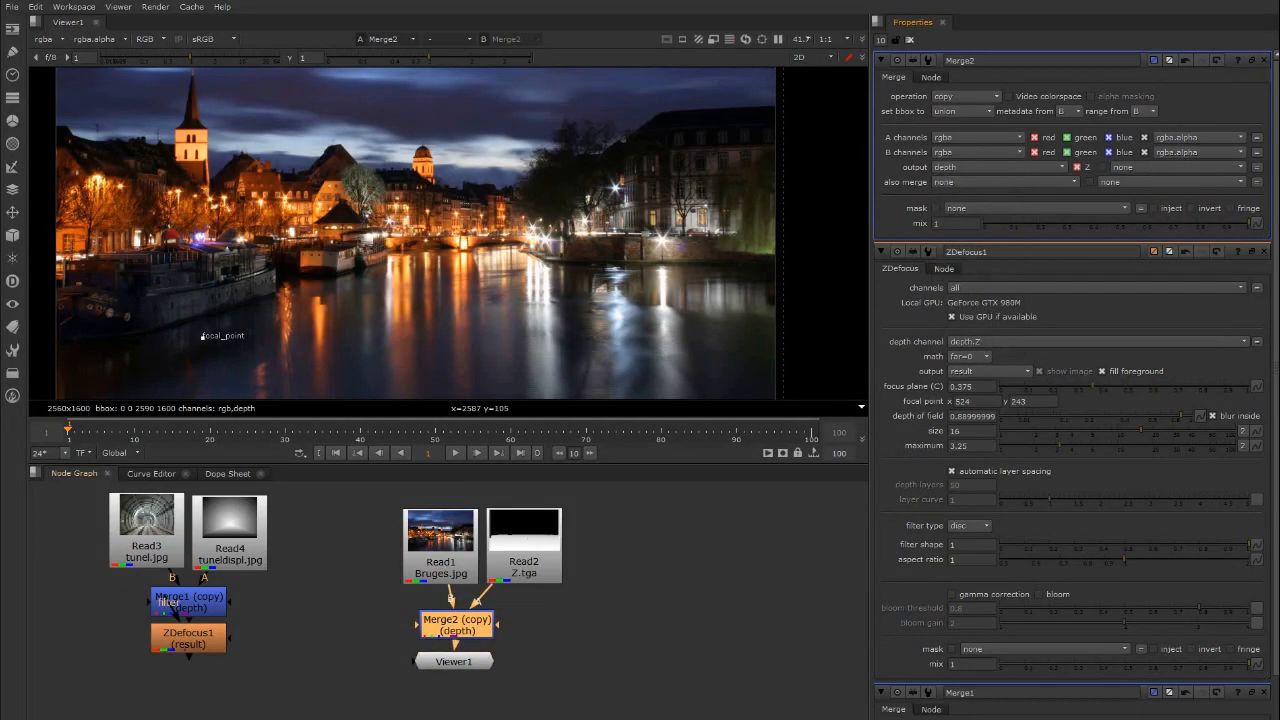
# - Add a ZDefocus node below the Bruges Merge node and delete the whole tunnel node tree
pyautogui.moveTo(455, 632); pyautogui.dragTo(458, 620)
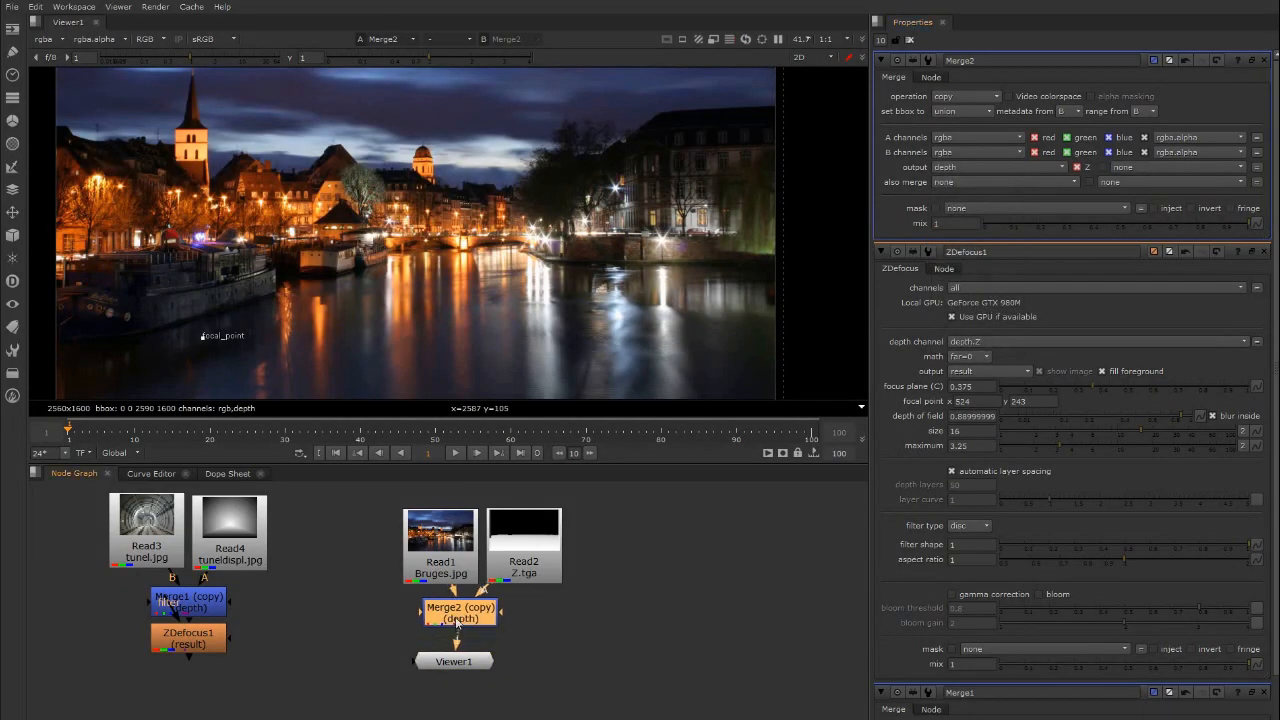
pyautogui.press('Tab')
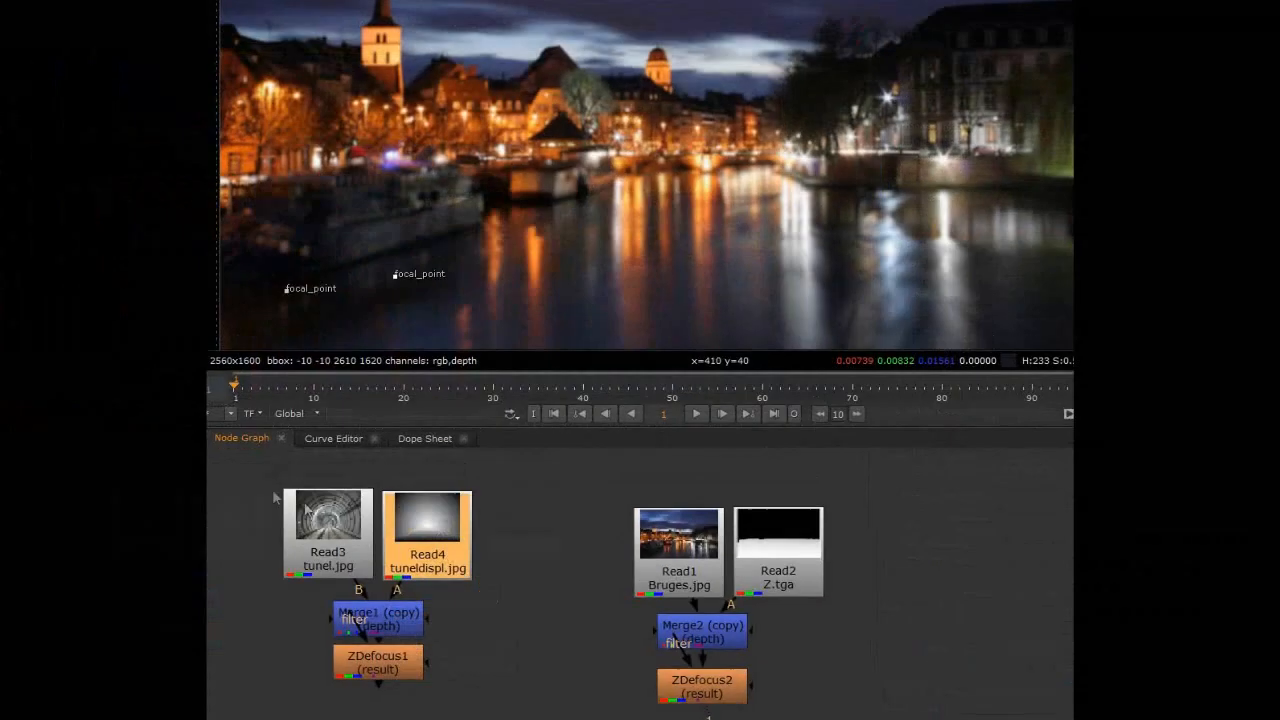
pyautogui.moveTo(68, 503); pyautogui.dragTo(318, 700)
pyautogui.press('Delete')
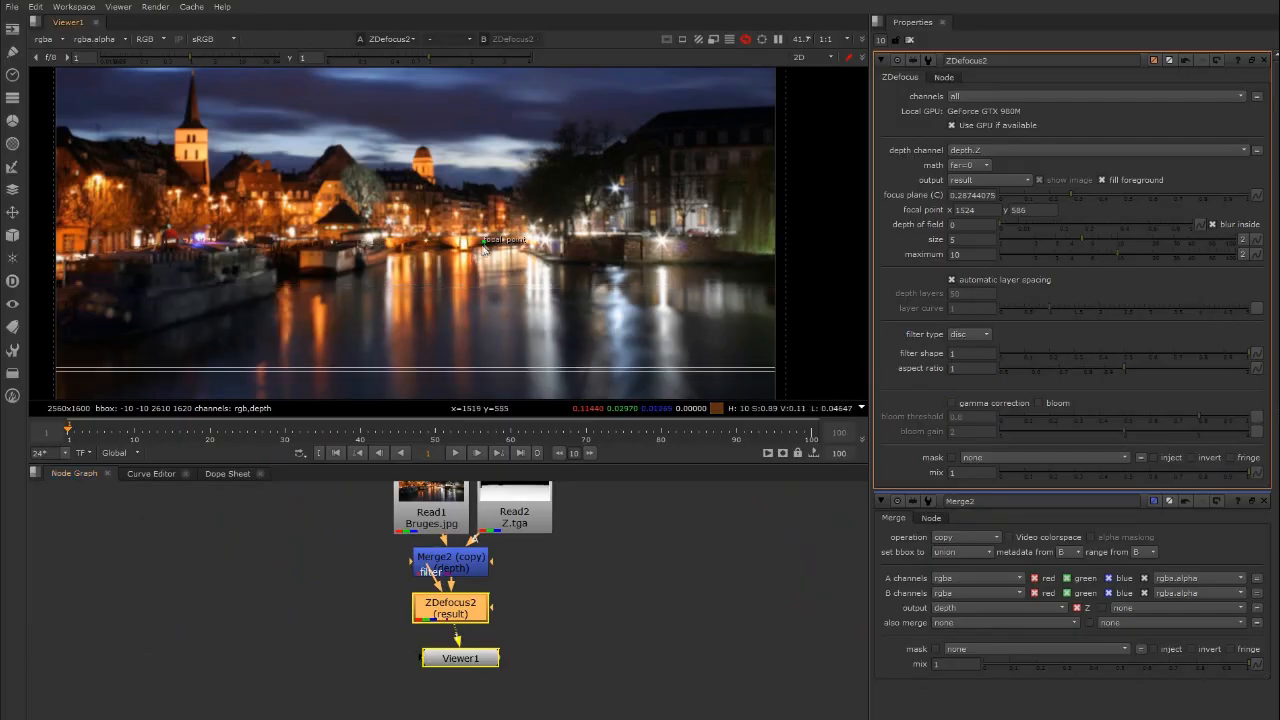
# - Place the focal point at about x 1512, y 588 at the river's far end and set the output to focal plane setup
pyautogui.moveTo(482, 248); pyautogui.dragTo(488, 253)
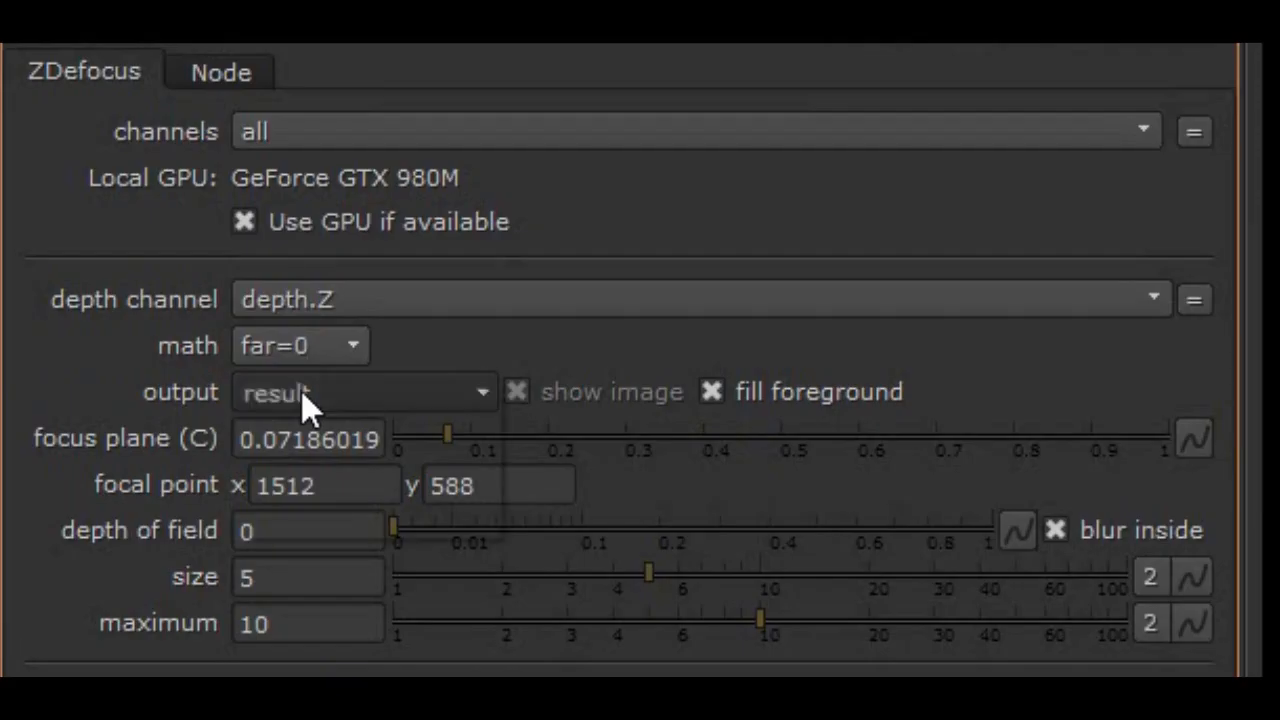
pyautogui.click(953, 185)
pyautogui.click(955, 194)
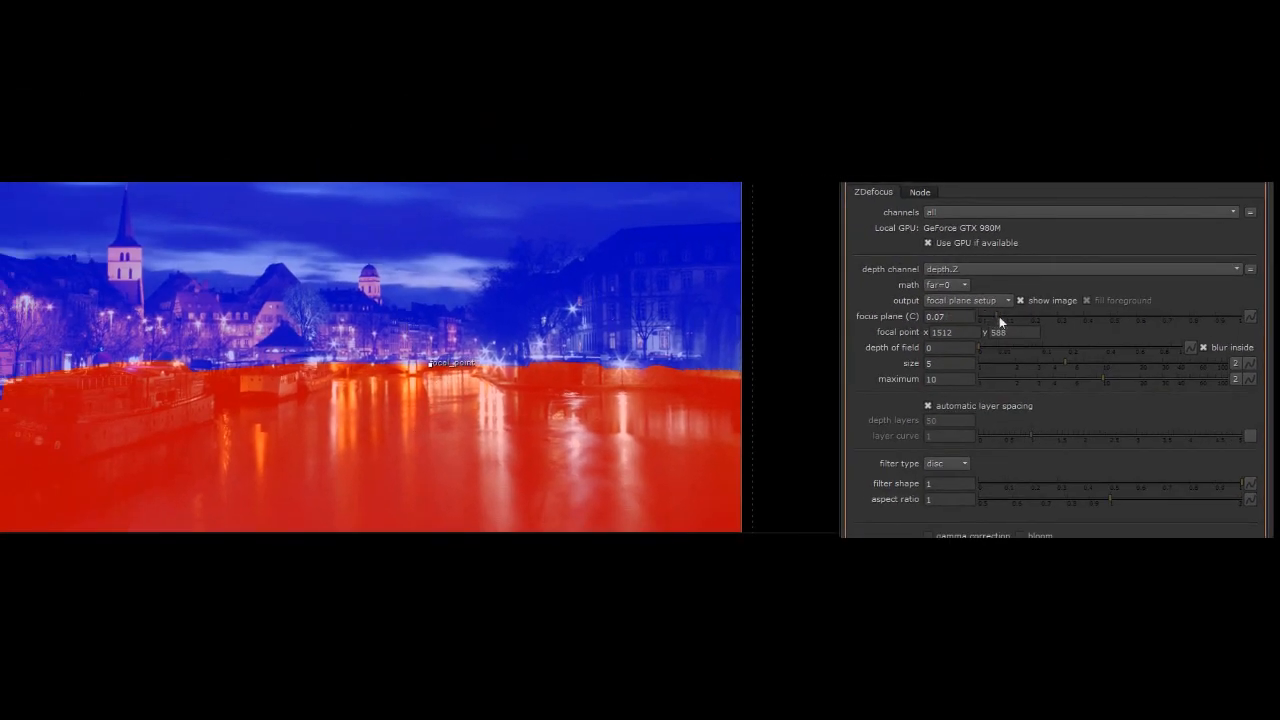
# - Set the Bruges focus plane to 0.22 and its depth of field to about 0.86
pyautogui.moveTo(1087, 352); pyautogui.dragTo(1169, 345)
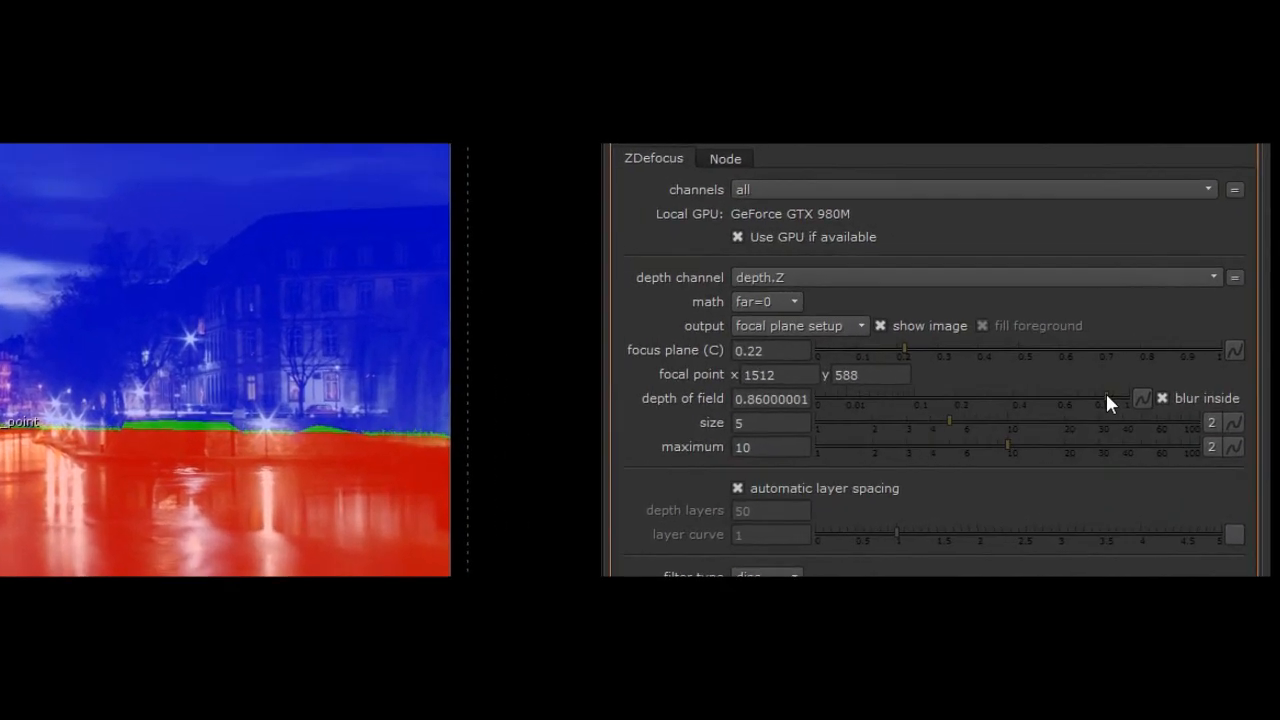
# - Set the Bruges ZDefocus depth of field to 1 and its focus plane to 0.68
pyautogui.moveTo(1106, 395); pyautogui.dragTo(1127, 398)
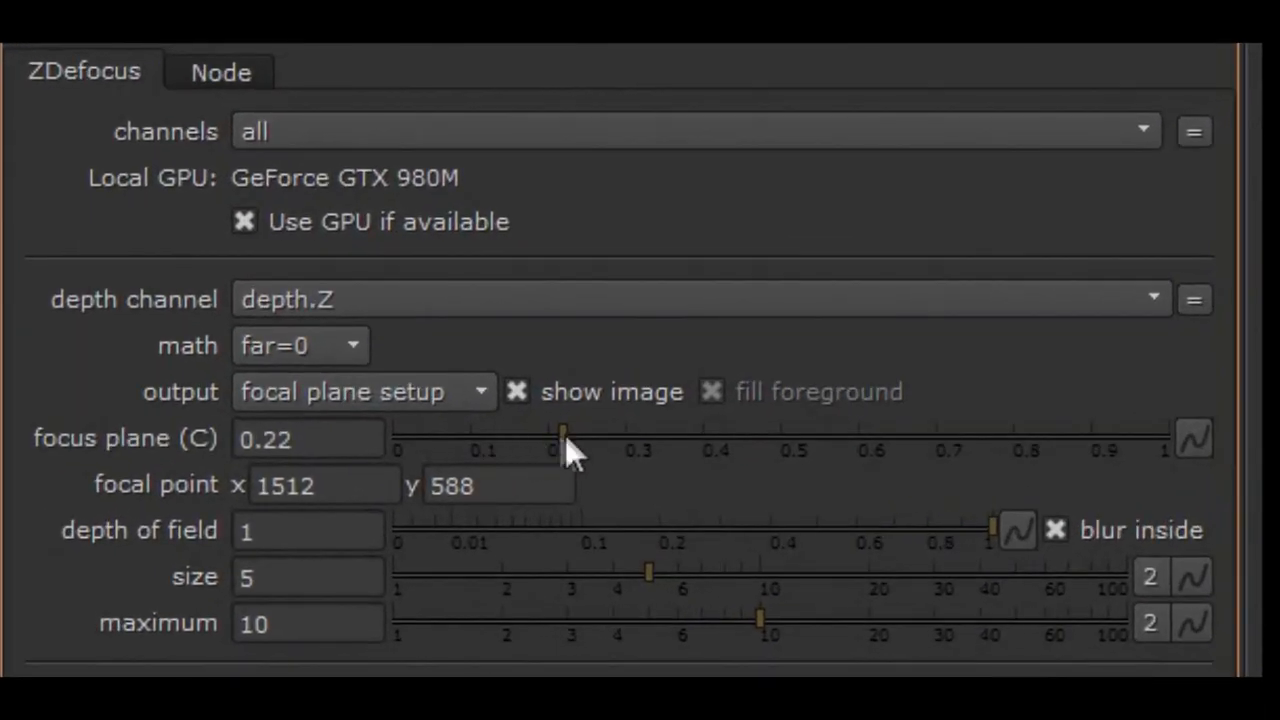
pyautogui.moveTo(564, 437); pyautogui.dragTo(826, 428)
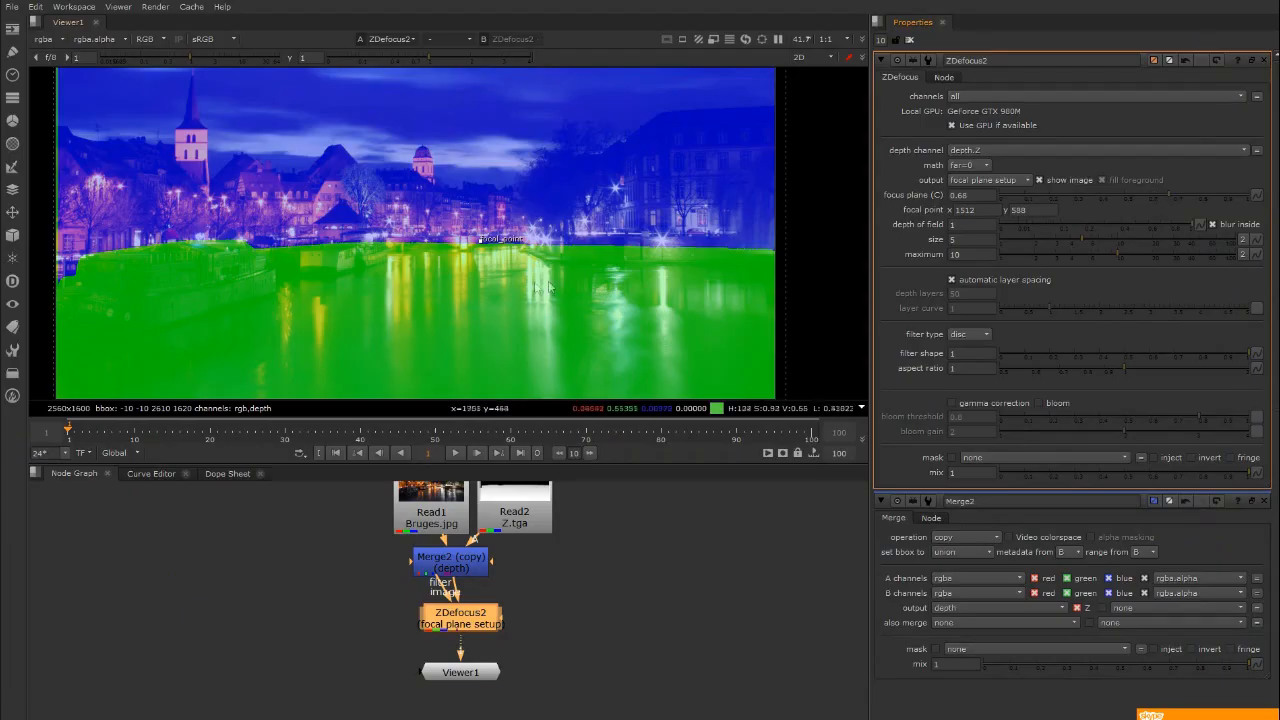
pyautogui.scroll(-3, 542, 256)
pyautogui.moveTo(536, 255); pyautogui.dragTo(523, 265, button='middle')
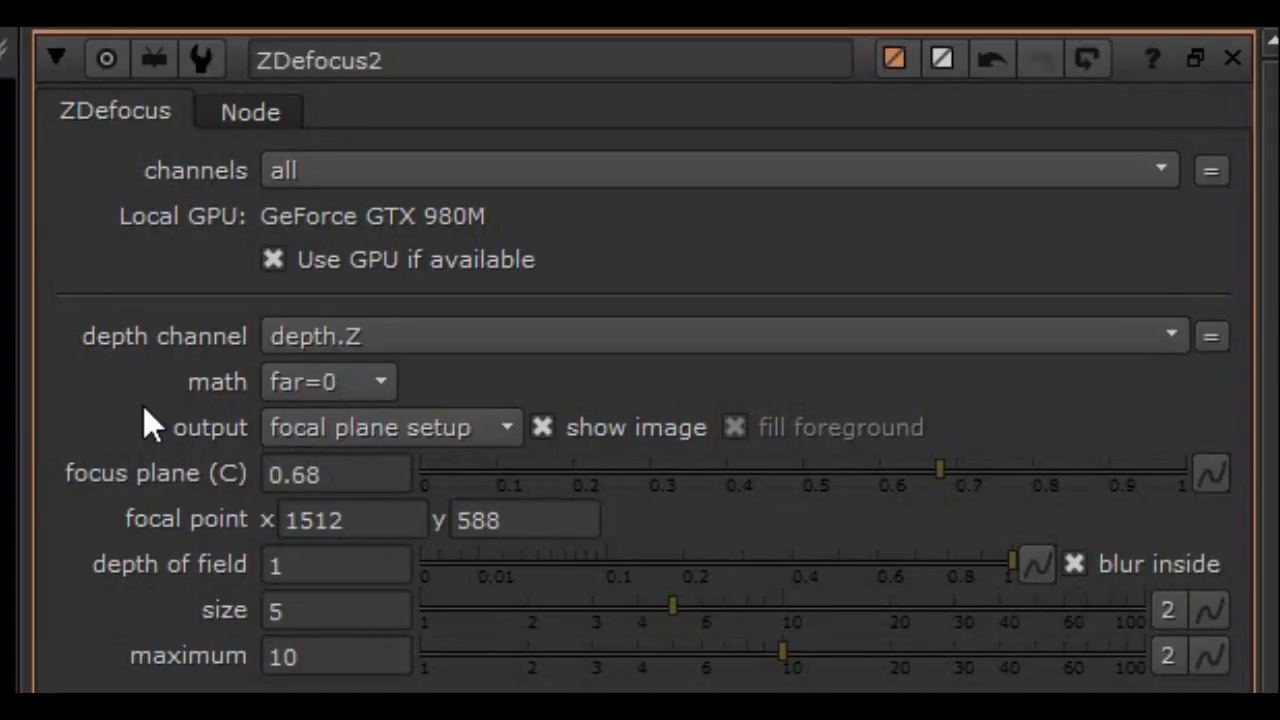
# - Switch the ZDefocus output to result and set the blur size to 34.5 and maximum to 14.8
pyautogui.click(320, 425)
pyautogui.click(356, 388)
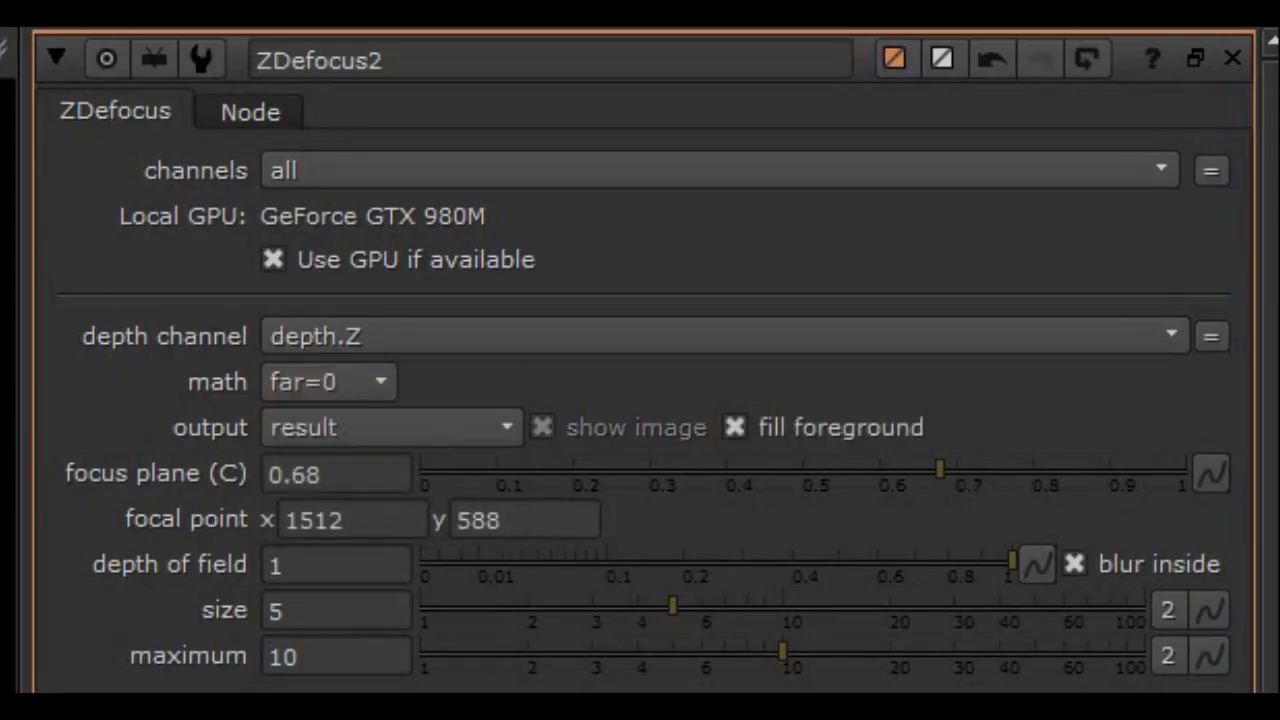
pyautogui.moveTo(1097, 239); pyautogui.dragTo(1205, 243)
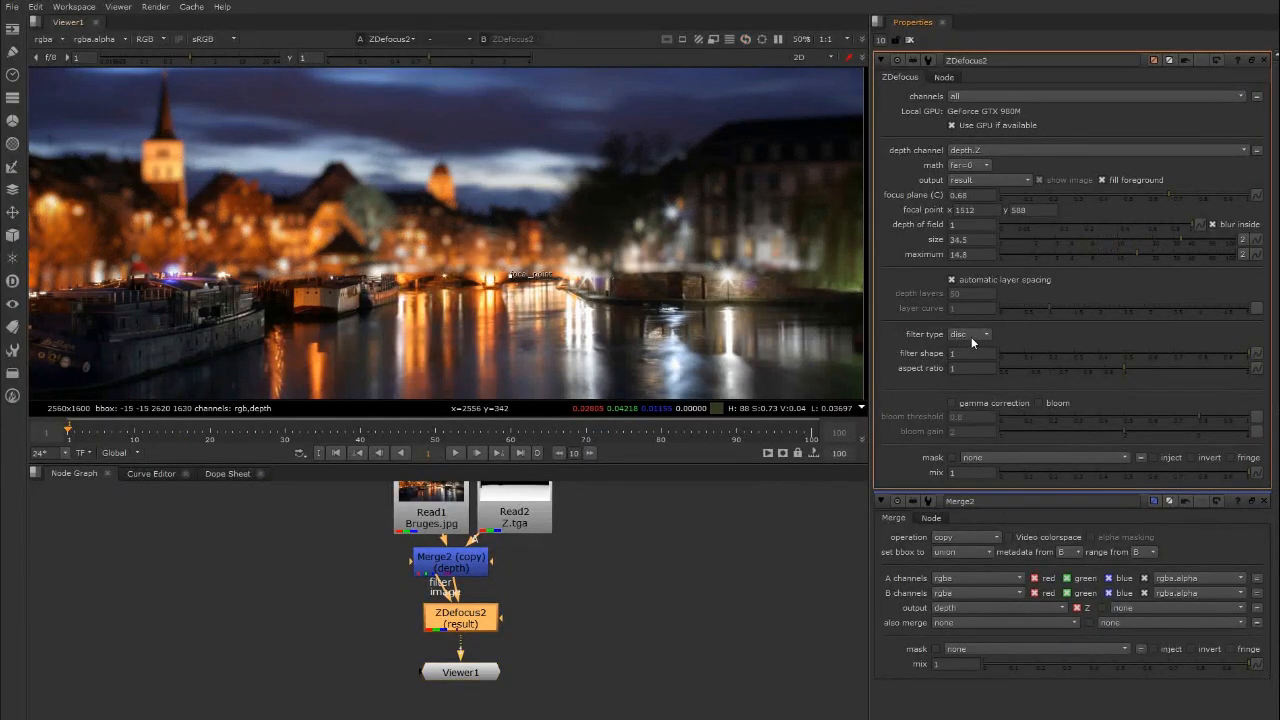
# - Set the disc filter's shape to 0.93 and its aspect ratio to 1.53
pyautogui.moveTo(1002, 353); pyautogui.dragTo(1207, 345)
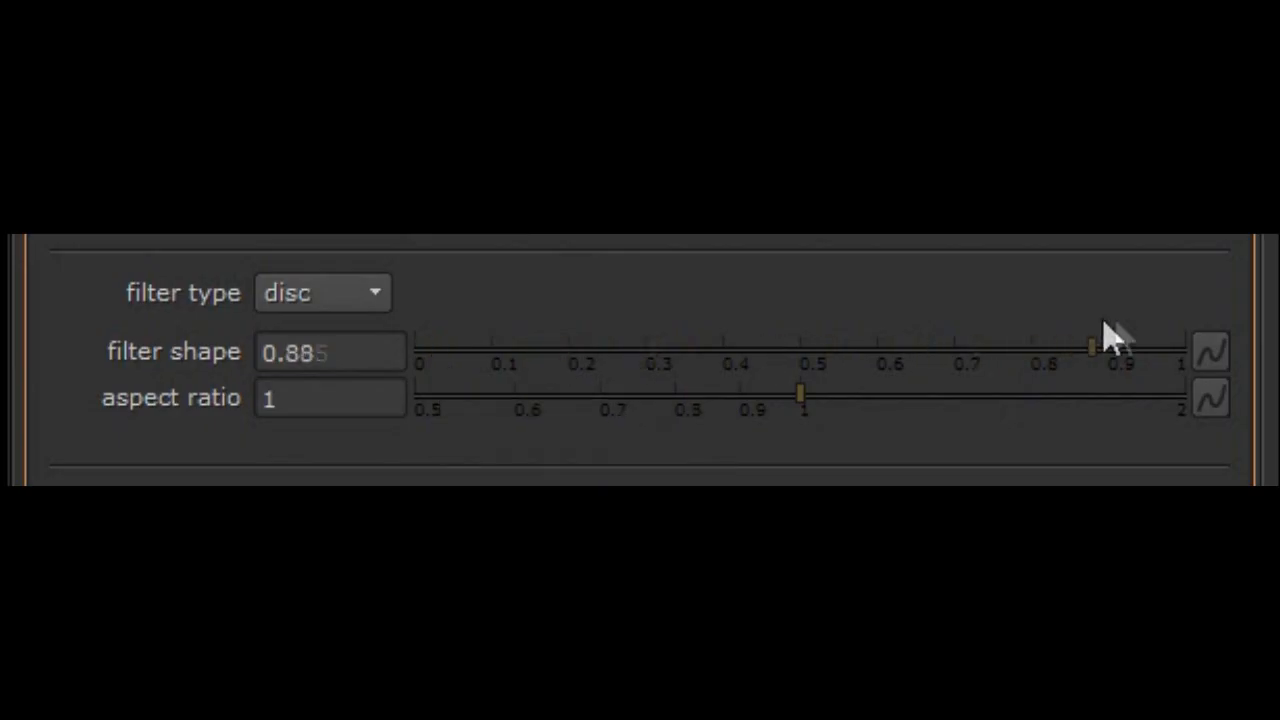
pyautogui.moveTo(1084, 315); pyautogui.dragTo(1134, 330)
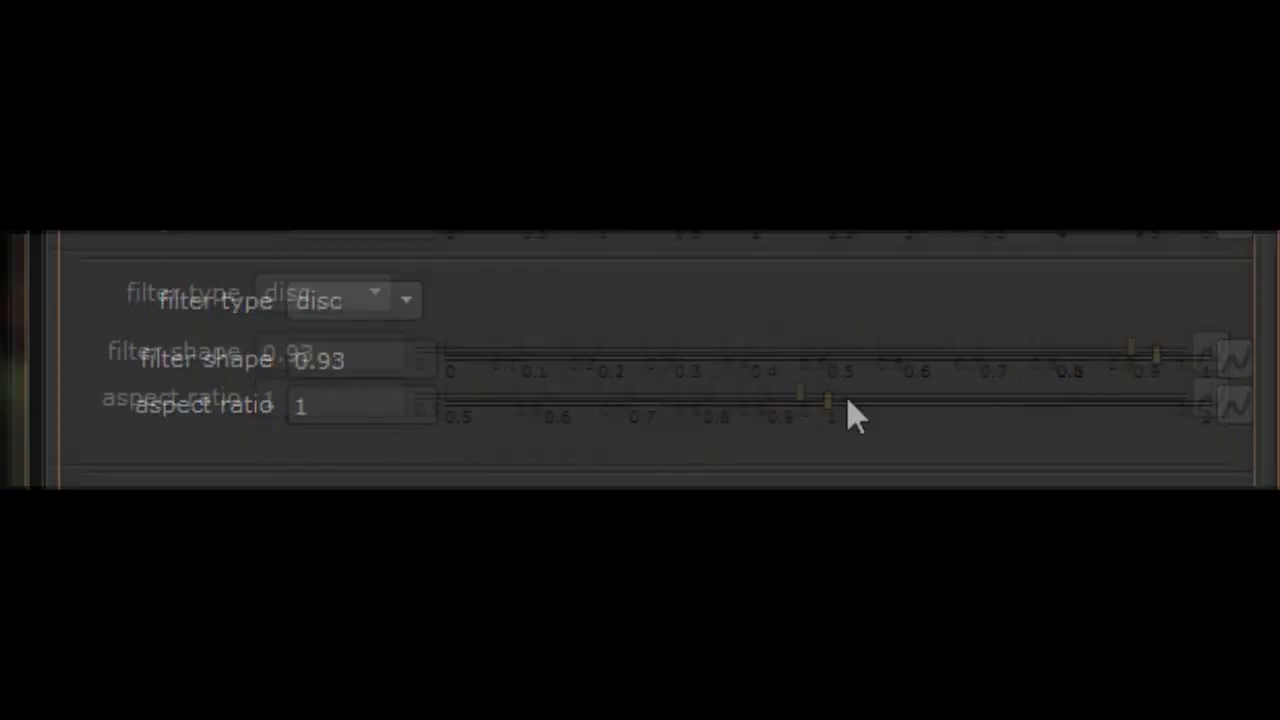
pyautogui.moveTo(803, 396); pyautogui.dragTo(538, 396)
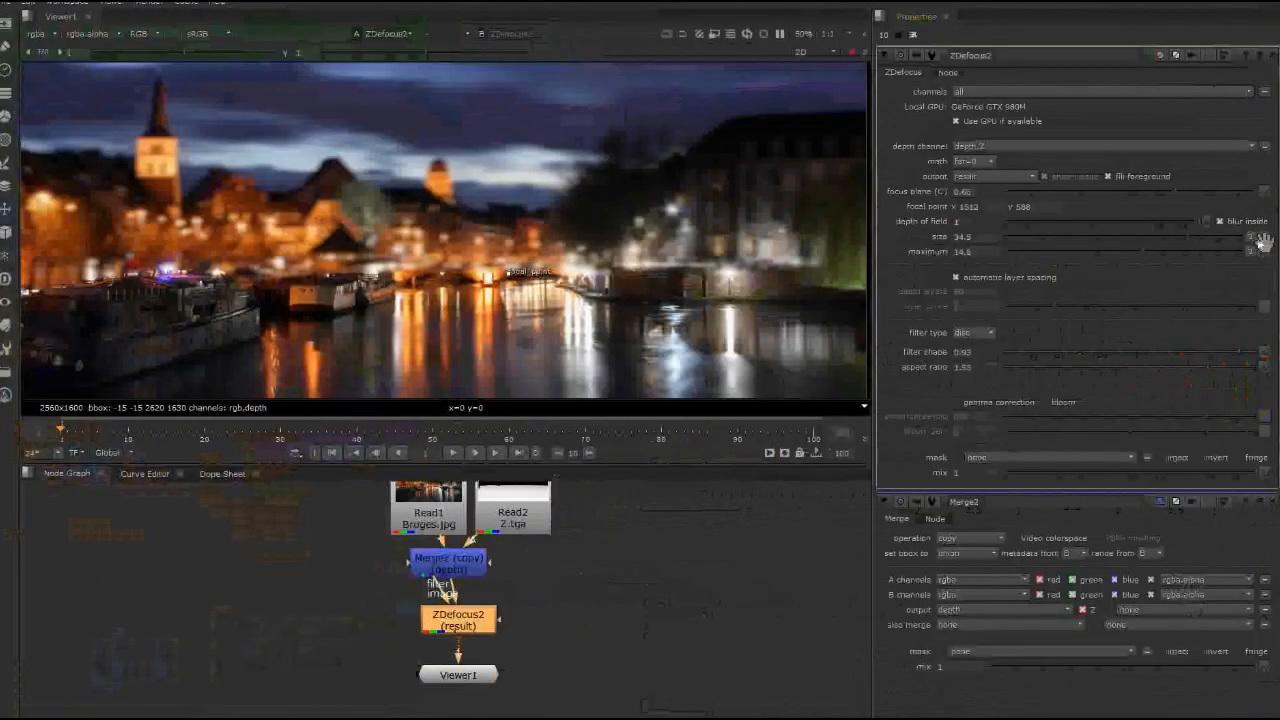
# - Split the blur size into separate width and height, rejoin them, and set the size to 21
pyautogui.click(1252, 237)
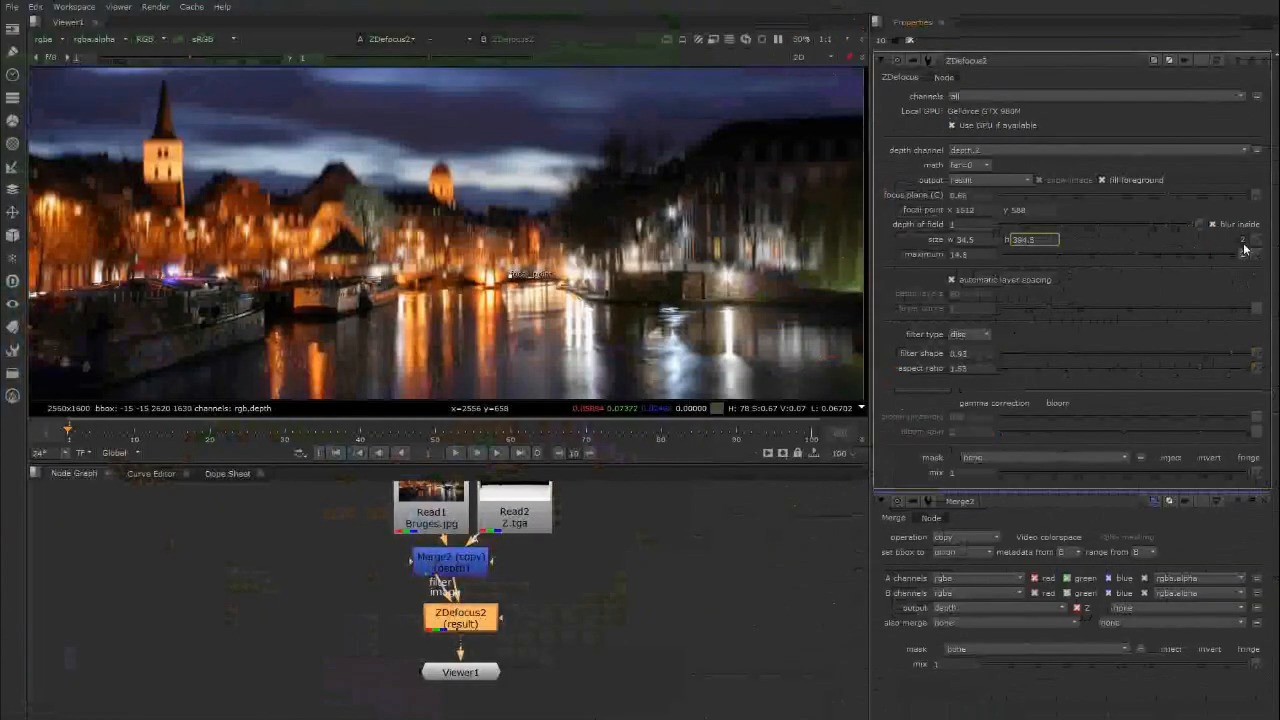
pyautogui.click(1243, 241)
pyautogui.moveTo(1134, 239)
pyautogui.mouseDown()
pyautogui.moveTo(1059, 240)
pyautogui.moveTo(1140, 241)
pyautogui.mouseUp()
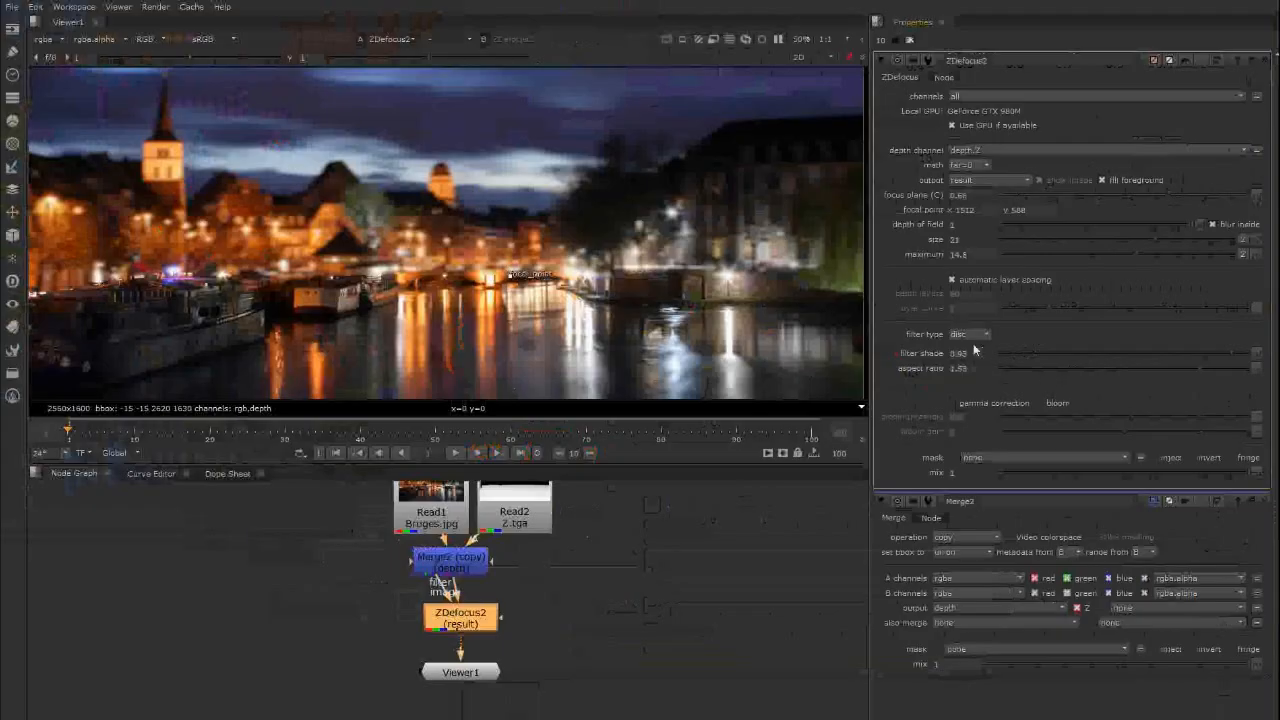
# - Change the filter type to bladed with aspect ratio 1.73, roundness 0.1, rotation 127, inner brightness 0.74 and catadioptric enabled at size 0.97
pyautogui.click(972, 336)
pyautogui.click(976, 347)
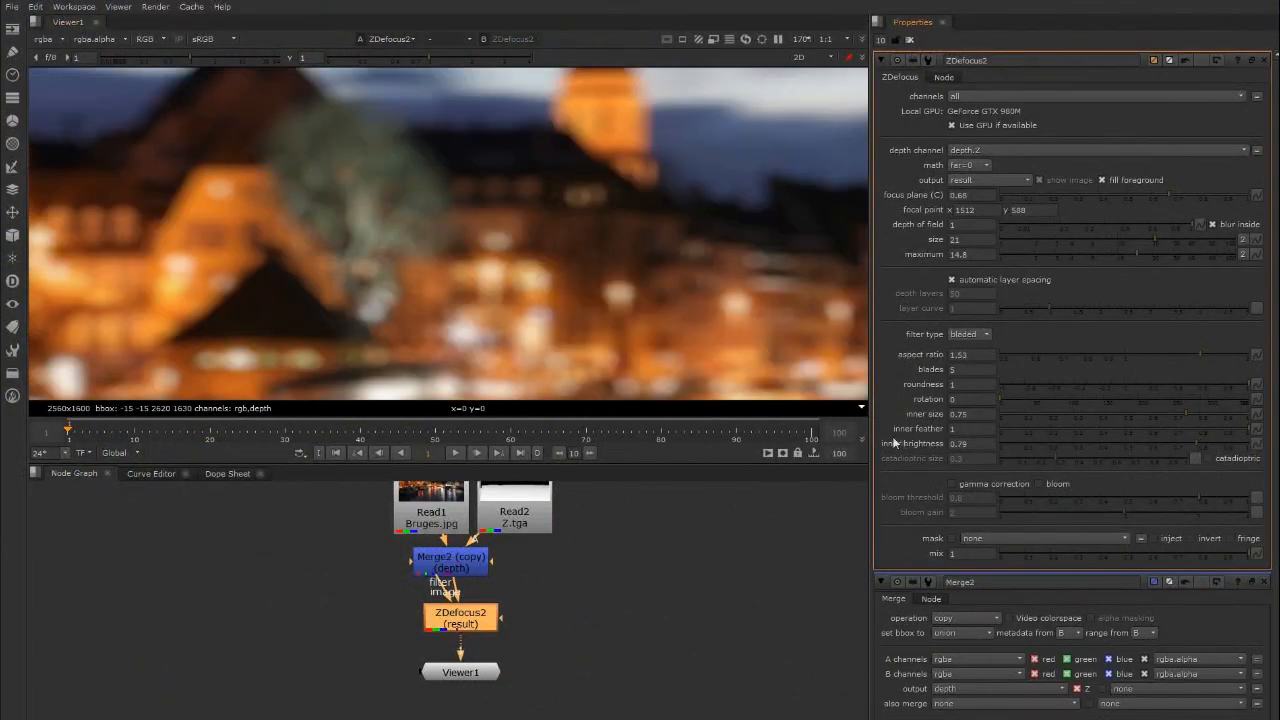
pyautogui.moveTo(1192, 441); pyautogui.dragTo(1057, 448)
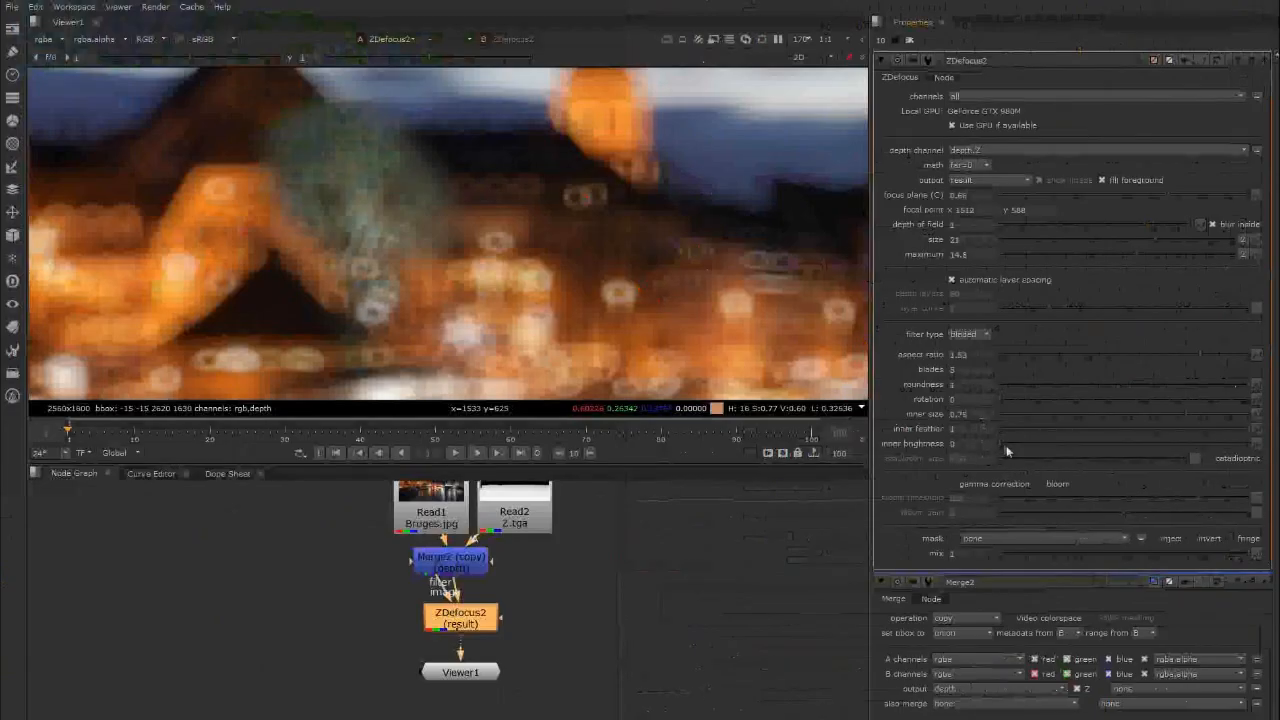
pyautogui.moveTo(1006, 445); pyautogui.dragTo(1184, 444)
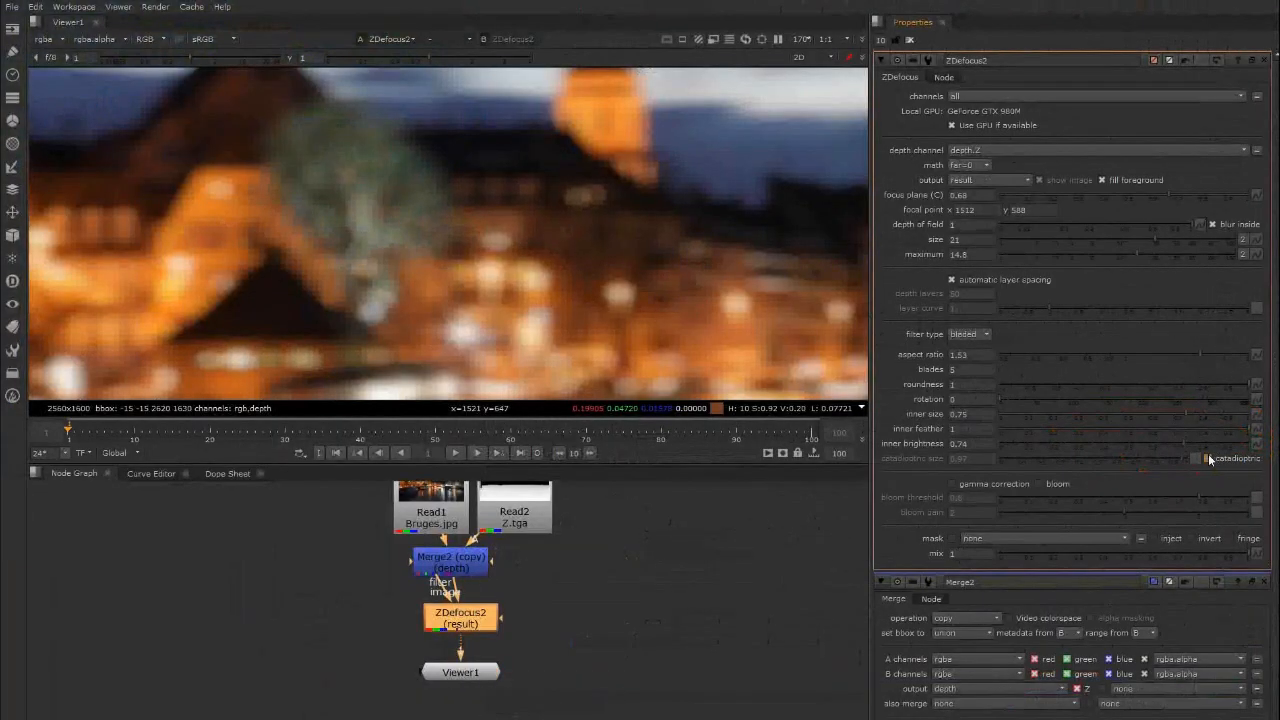
pyautogui.click(1128, 451)
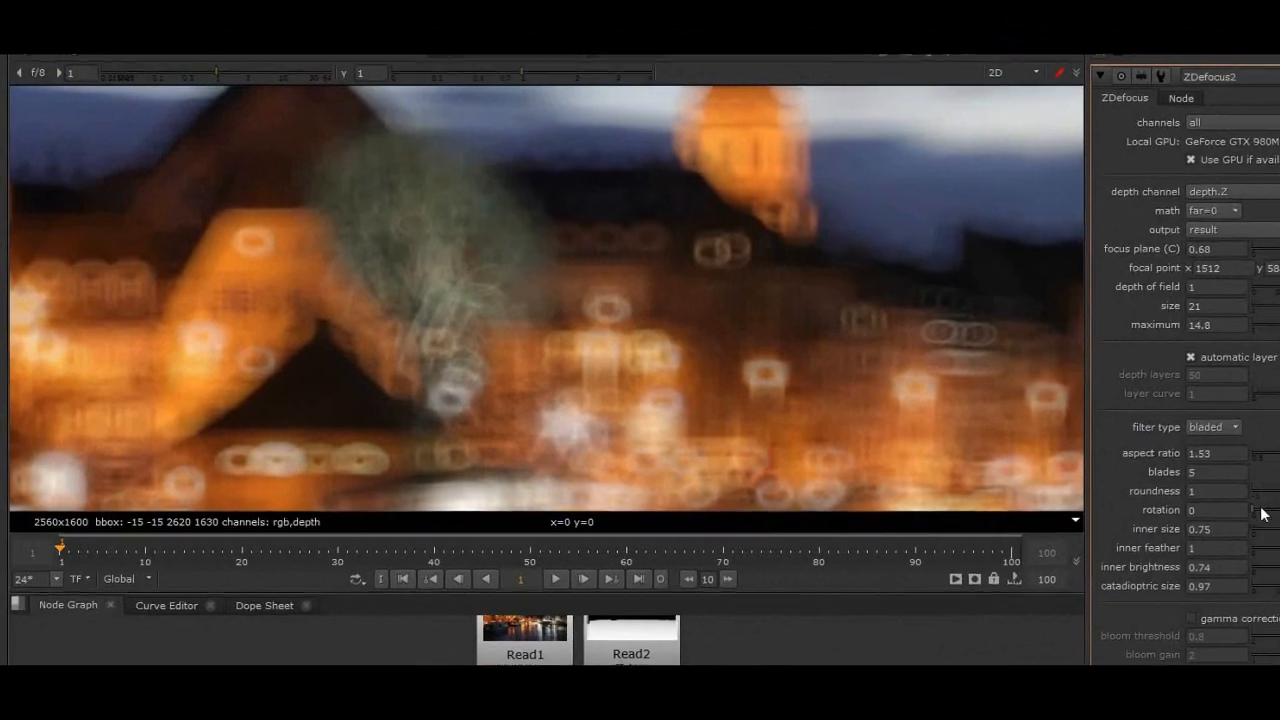
pyautogui.moveTo(1137, 458); pyautogui.dragTo(1217, 458)
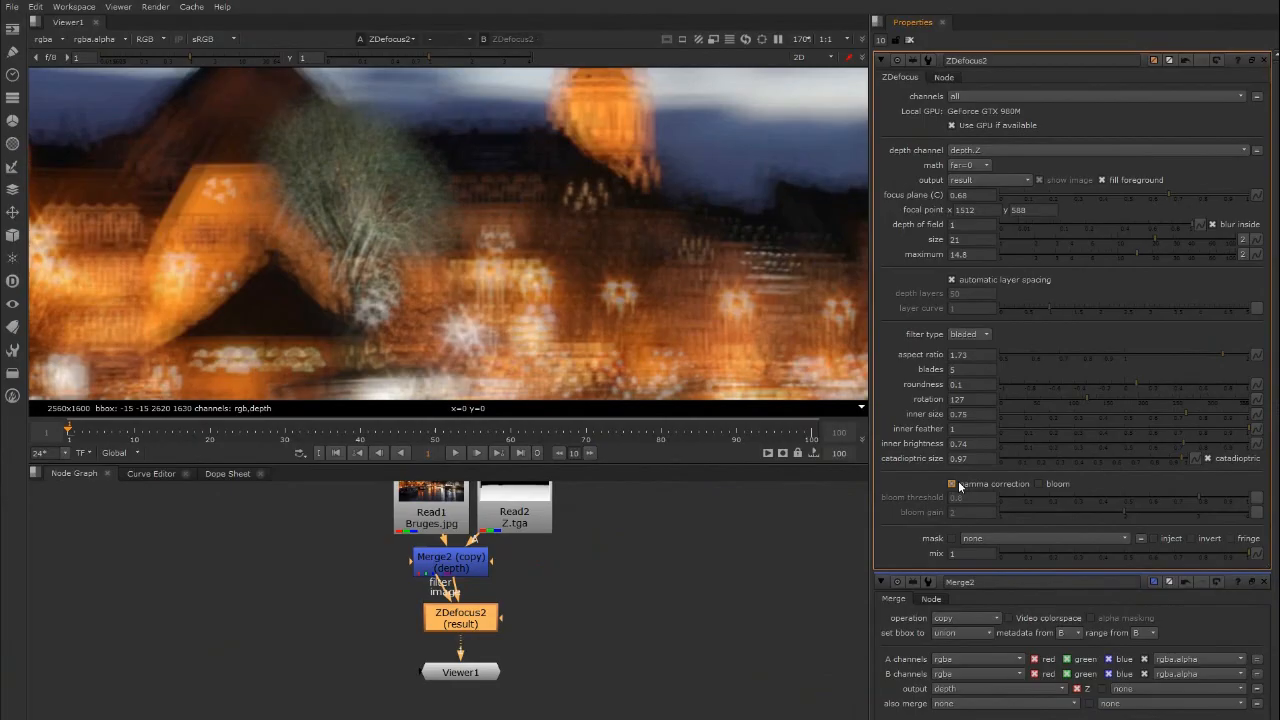
# - Enable gamma correction and bloom, with the bloom threshold at 0.82 and bloom gain at 4
pyautogui.click(750, 547)
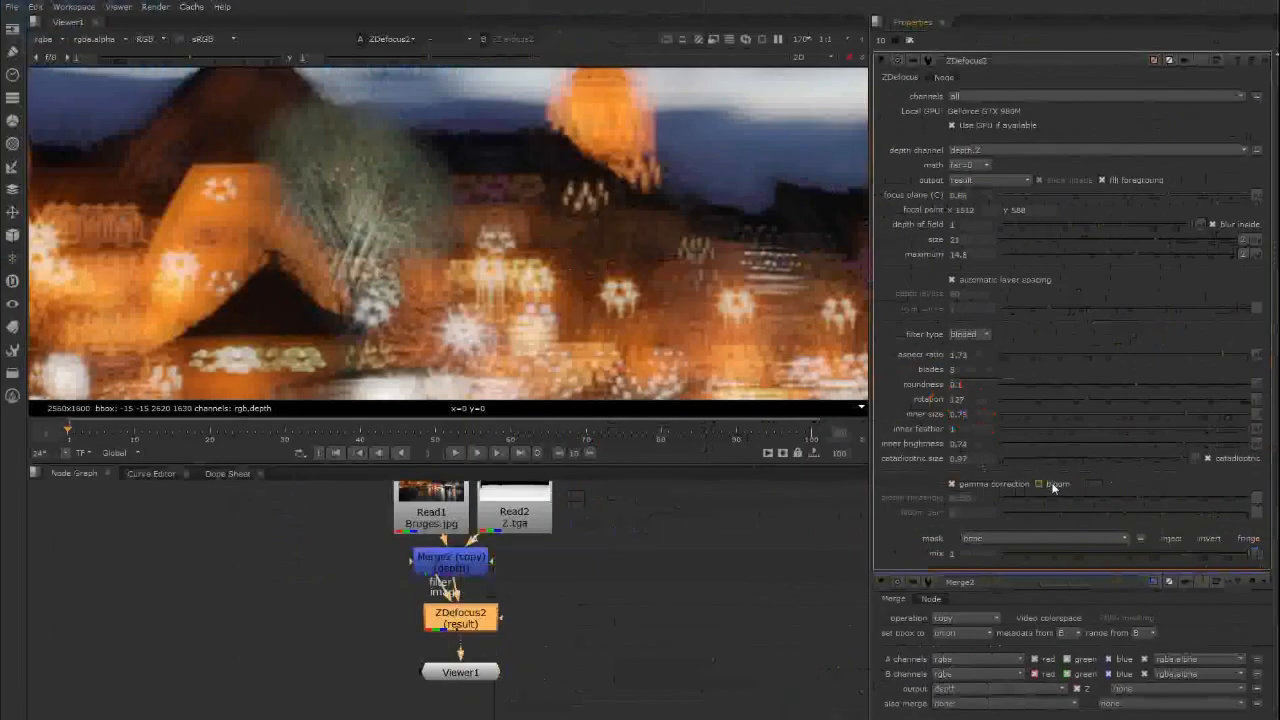
pyautogui.click(789, 383)
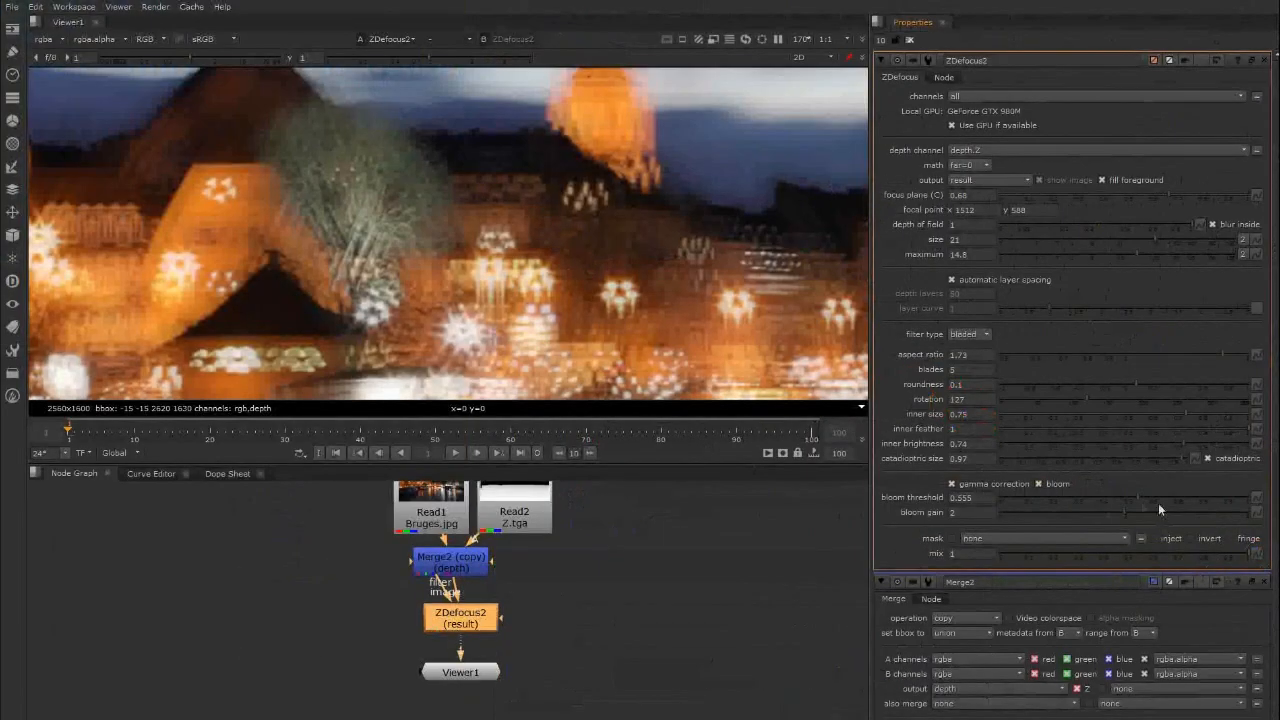
pyautogui.scroll(-6, 647, 235)
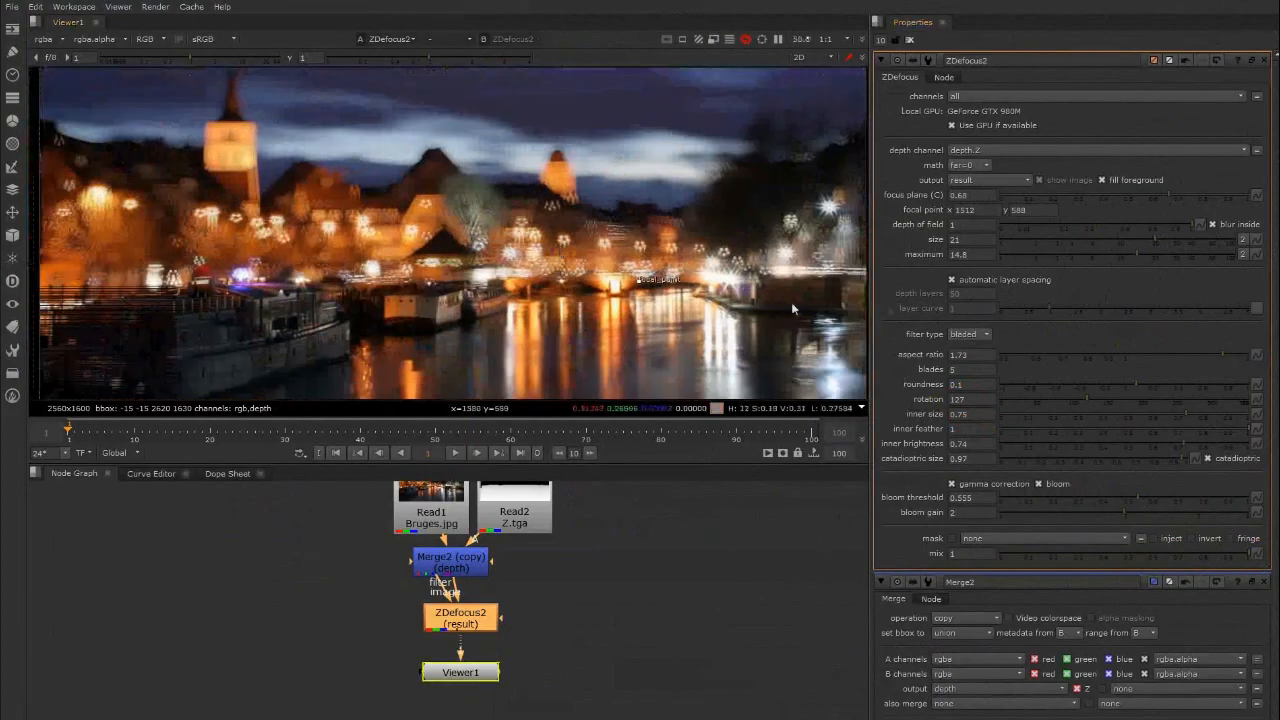
pyautogui.moveTo(1138, 498); pyautogui.dragTo(1204, 498)
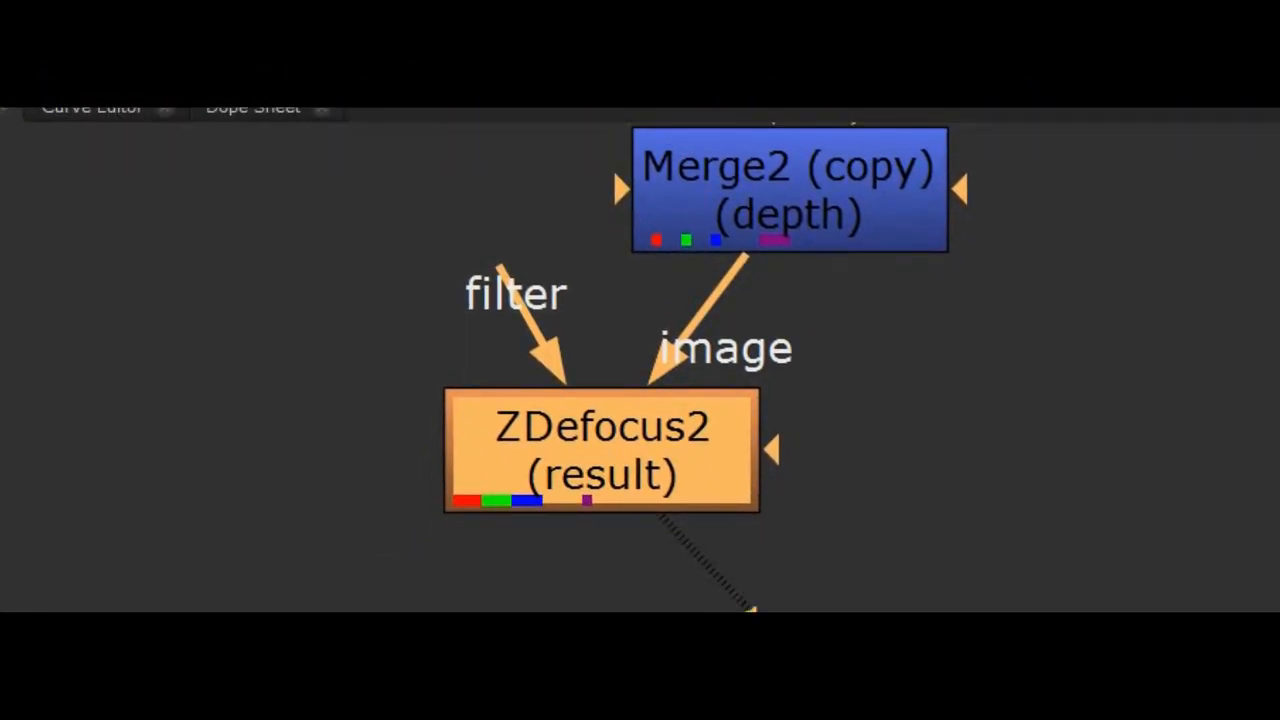
# - Examine the ZDefocus node's filter input and the image option among its filter types
pyautogui.moveTo(472, 280); pyautogui.dragTo(0, 236)
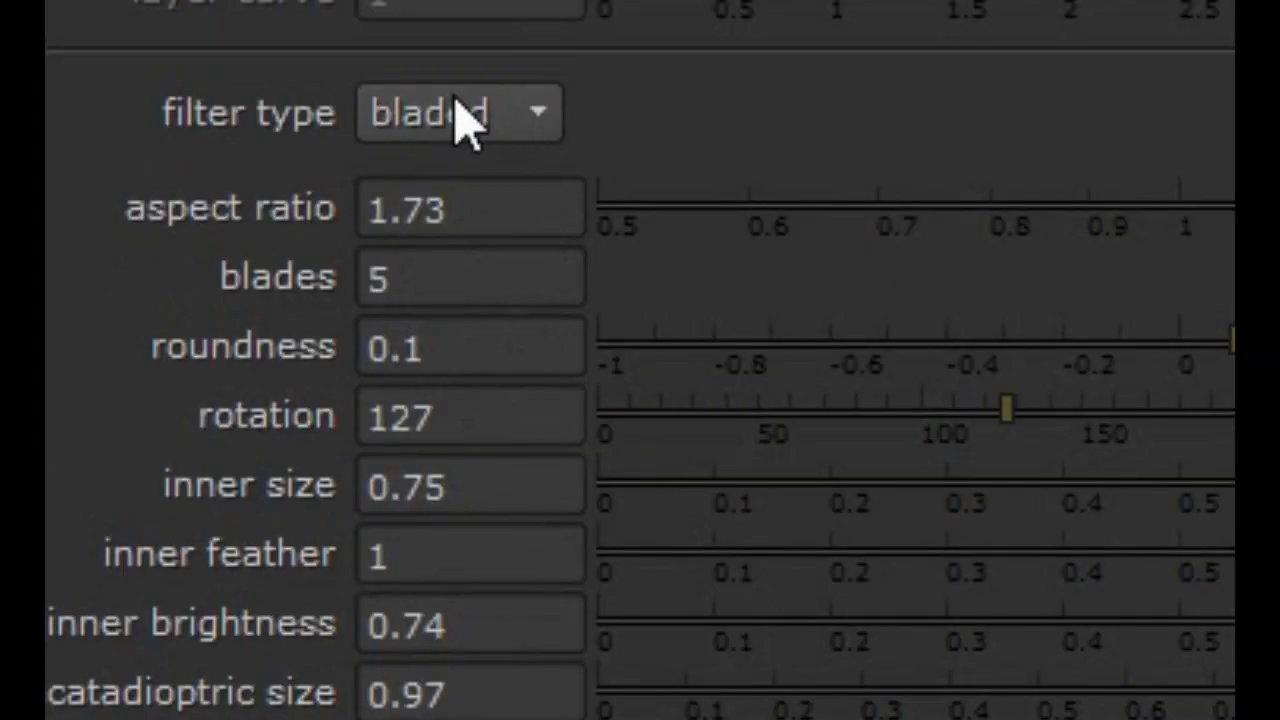
pyautogui.click(462, 116)
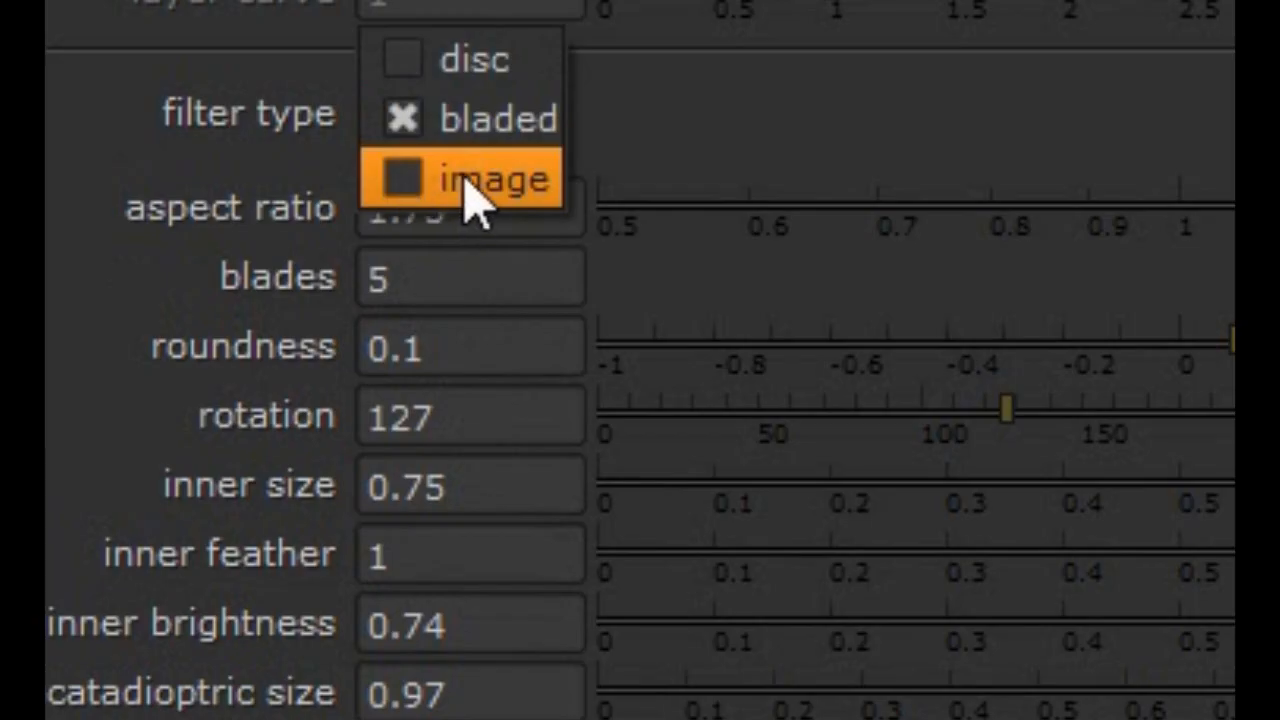
pyautogui.click(245, 175)
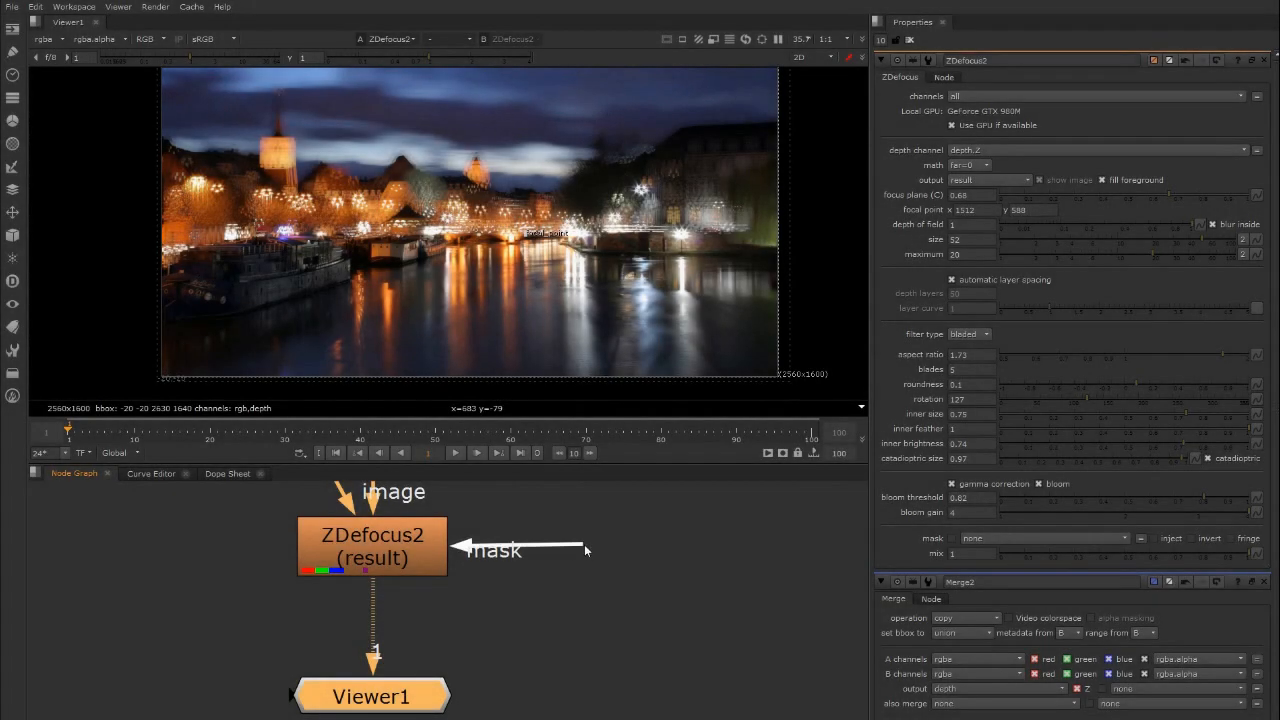
# - Add a Ramp node, connect it to the ZDefocus mask input, and lower the ramp's p0 point onto the river
pyautogui.moveTo(584, 545); pyautogui.dragTo(588, 553)
pyautogui.click(657, 560)
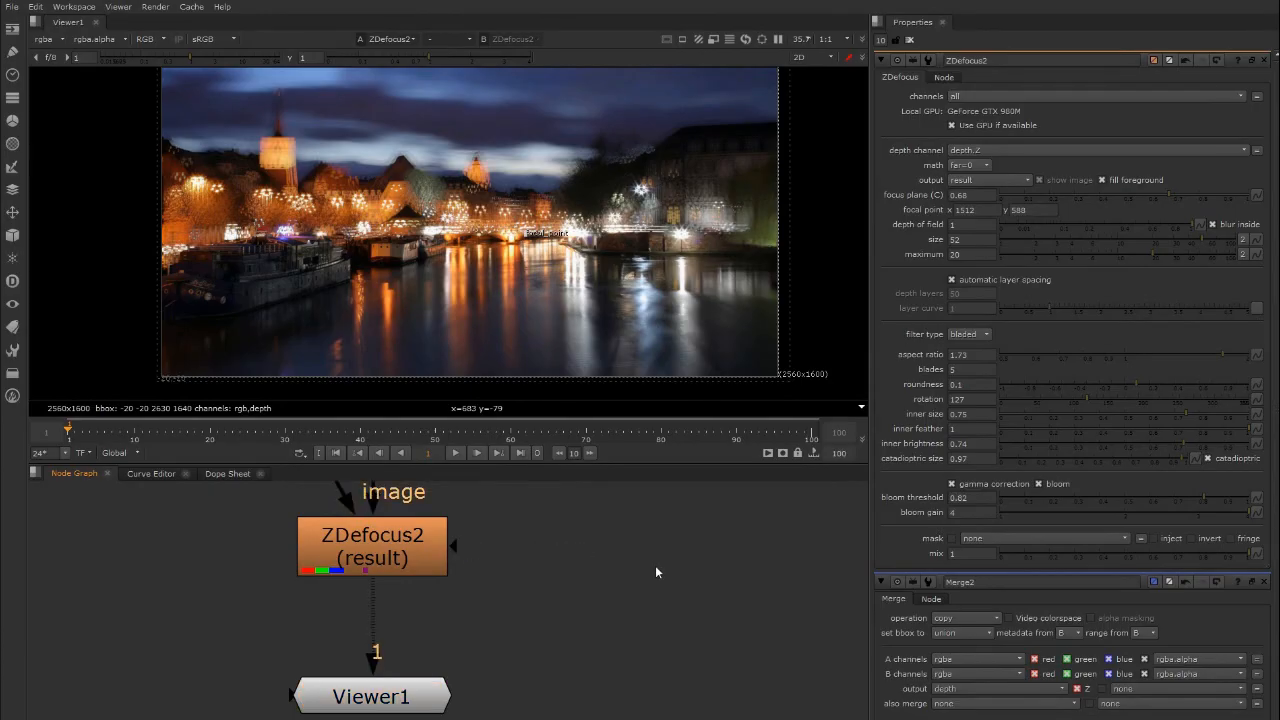
pyautogui.press('Tab')
pyautogui.write('ramp')
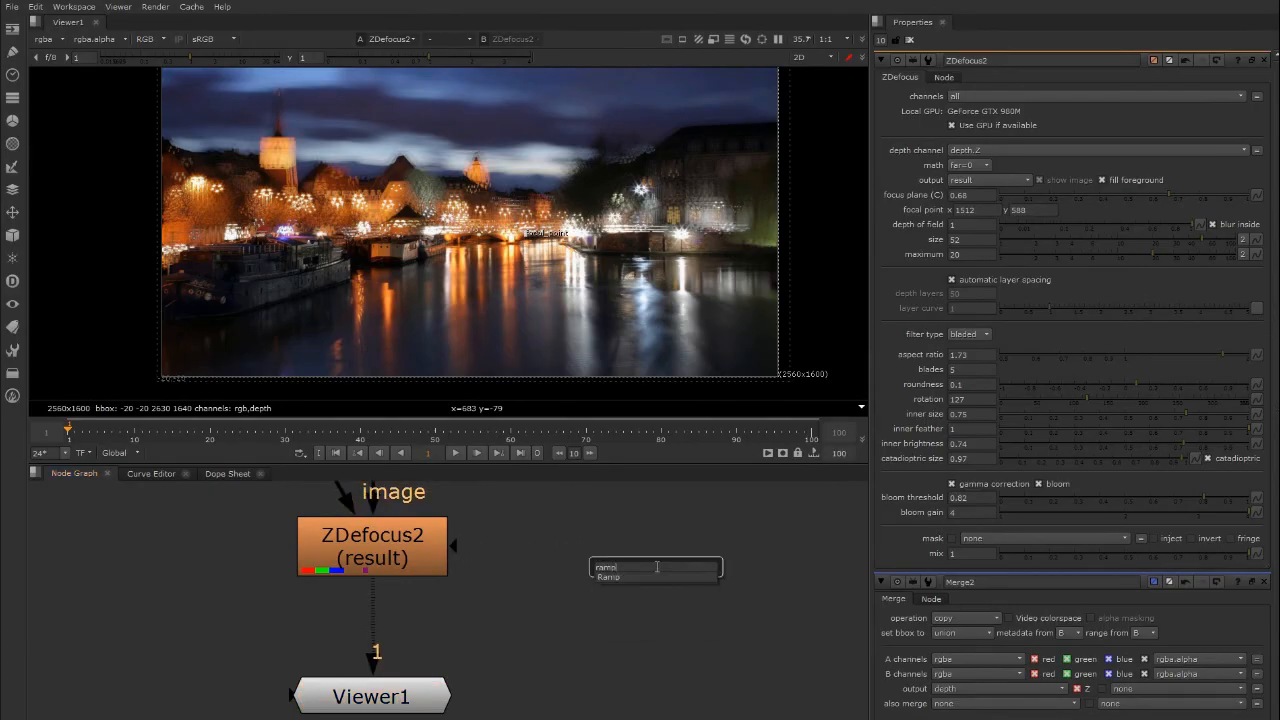
pyautogui.press('Return')
pyautogui.moveTo(529, 548); pyautogui.dragTo(610, 558)
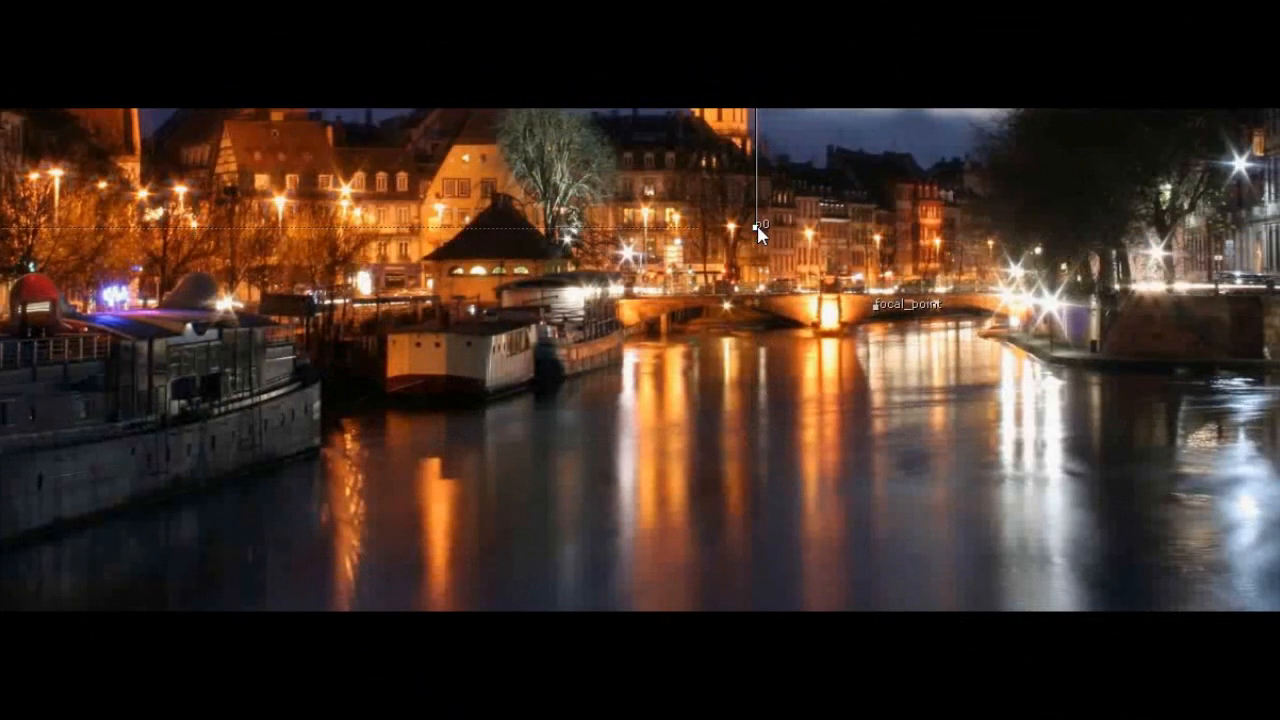
pyautogui.moveTo(758, 229); pyautogui.dragTo(754, 432)
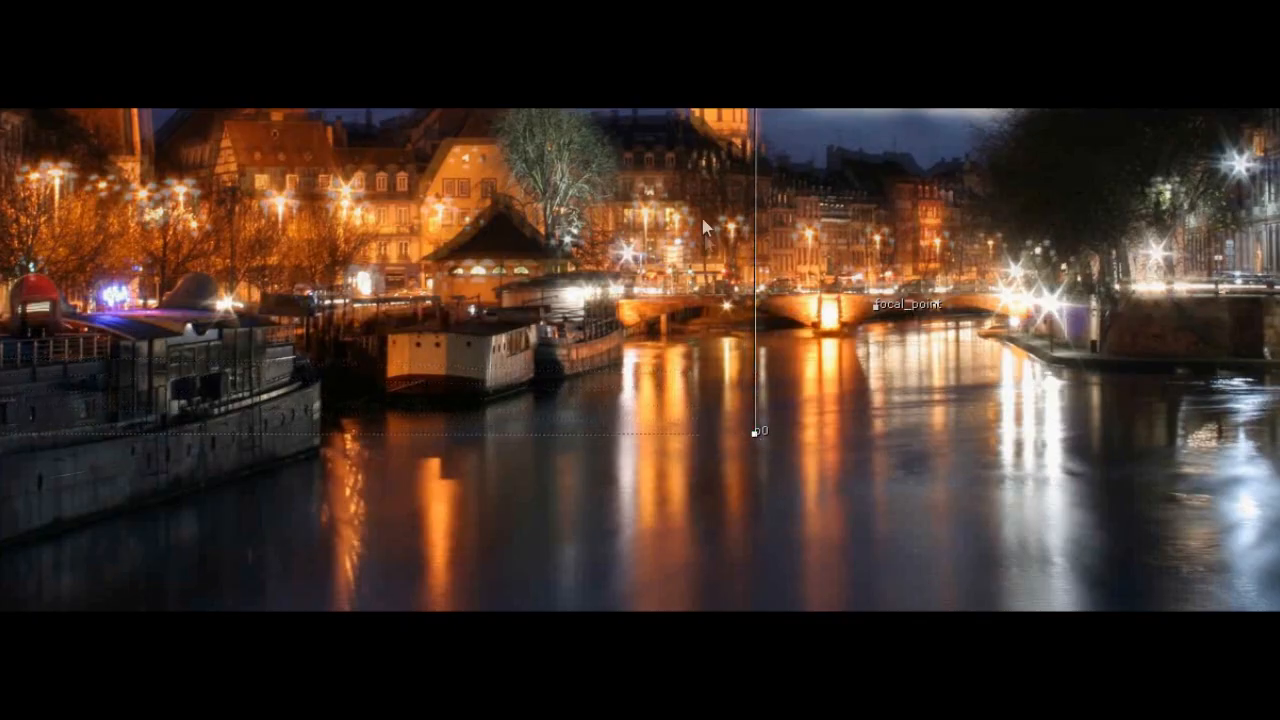